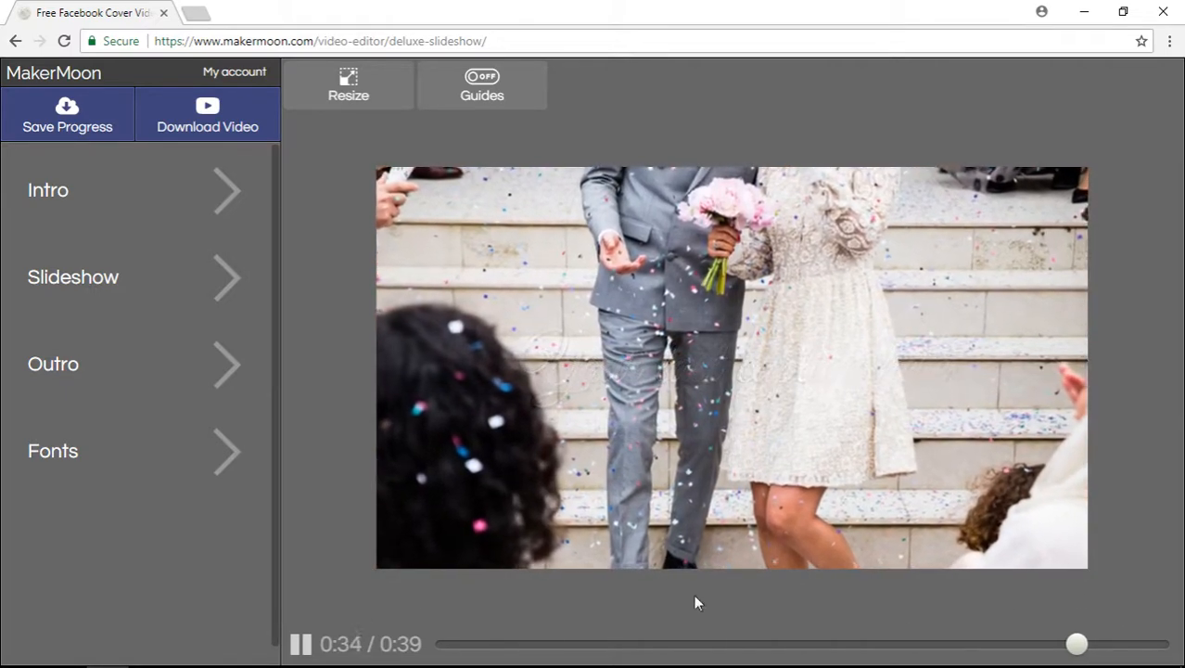
# Step: Pause the preview at the table-setting scene and change the Titles font to Barlow Condensed
pyautogui.click(1089, 644)
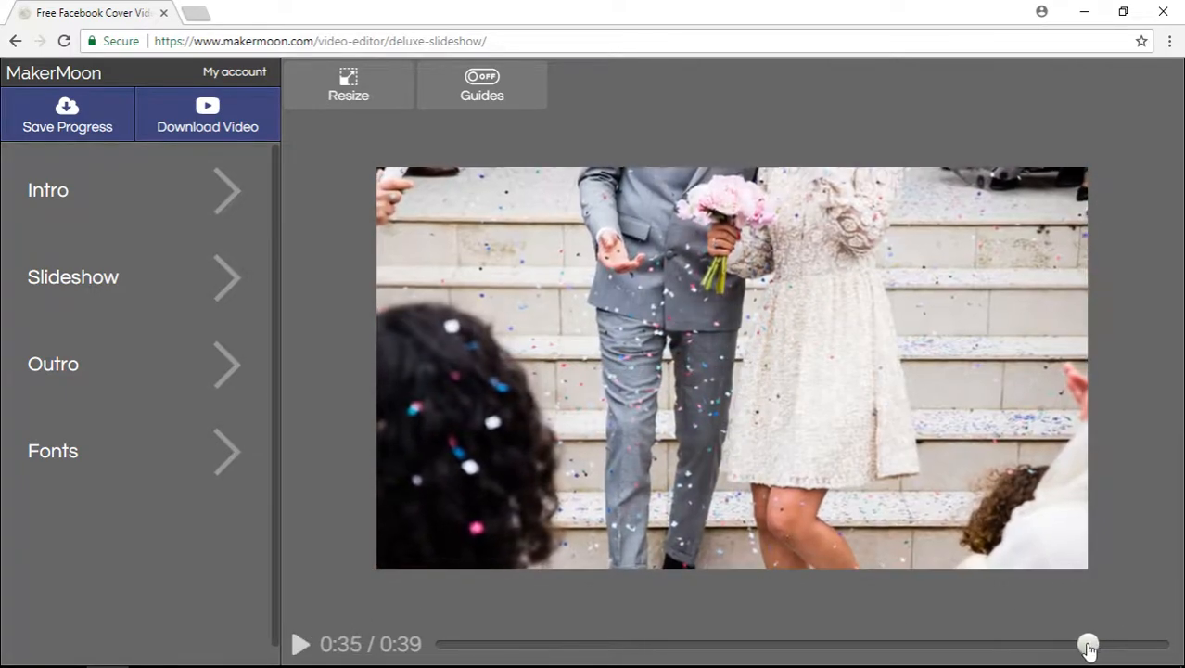
pyautogui.moveTo(1089, 645); pyautogui.dragTo(1170, 644)
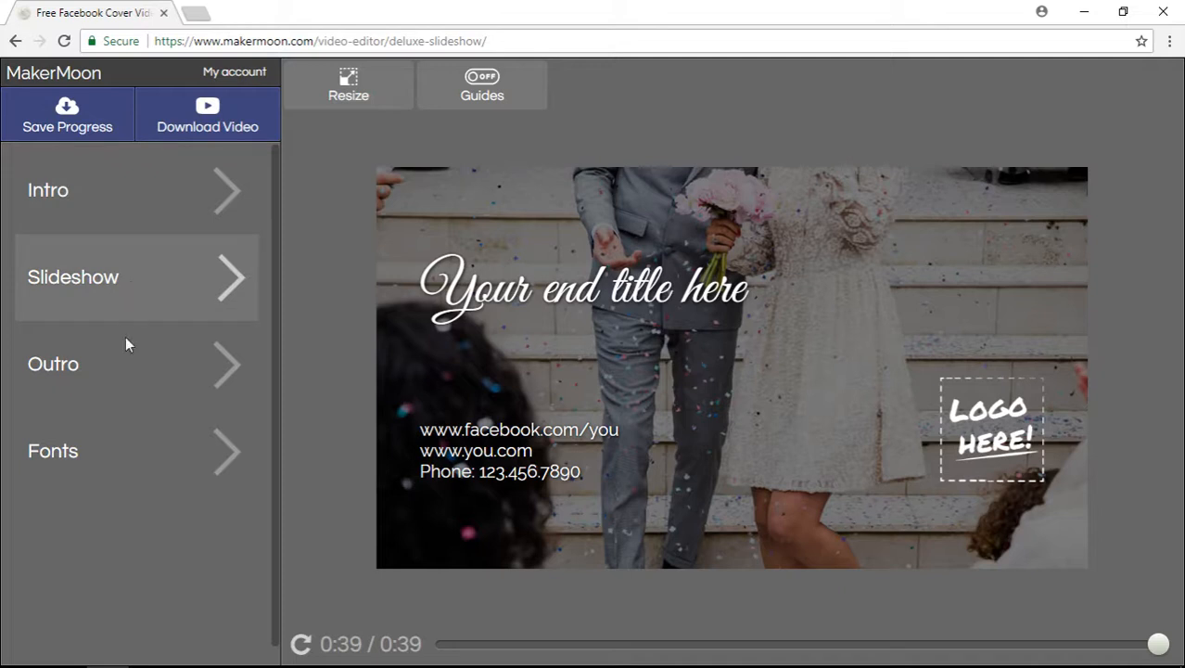
pyautogui.click(130, 452)
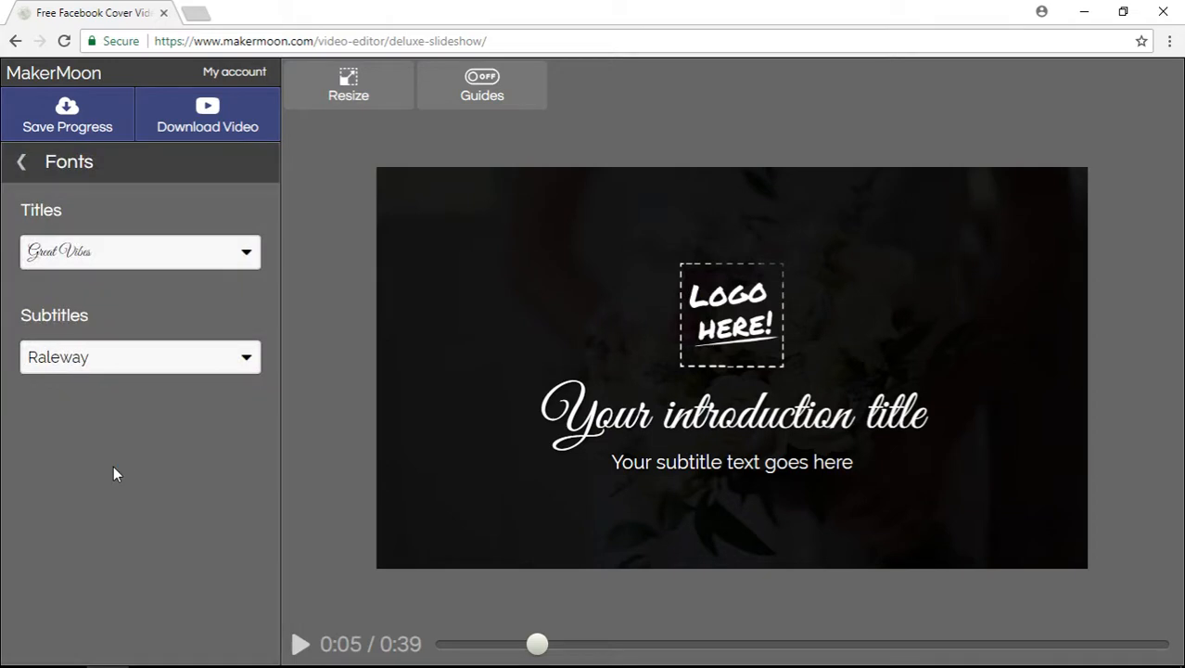
pyautogui.click(117, 253)
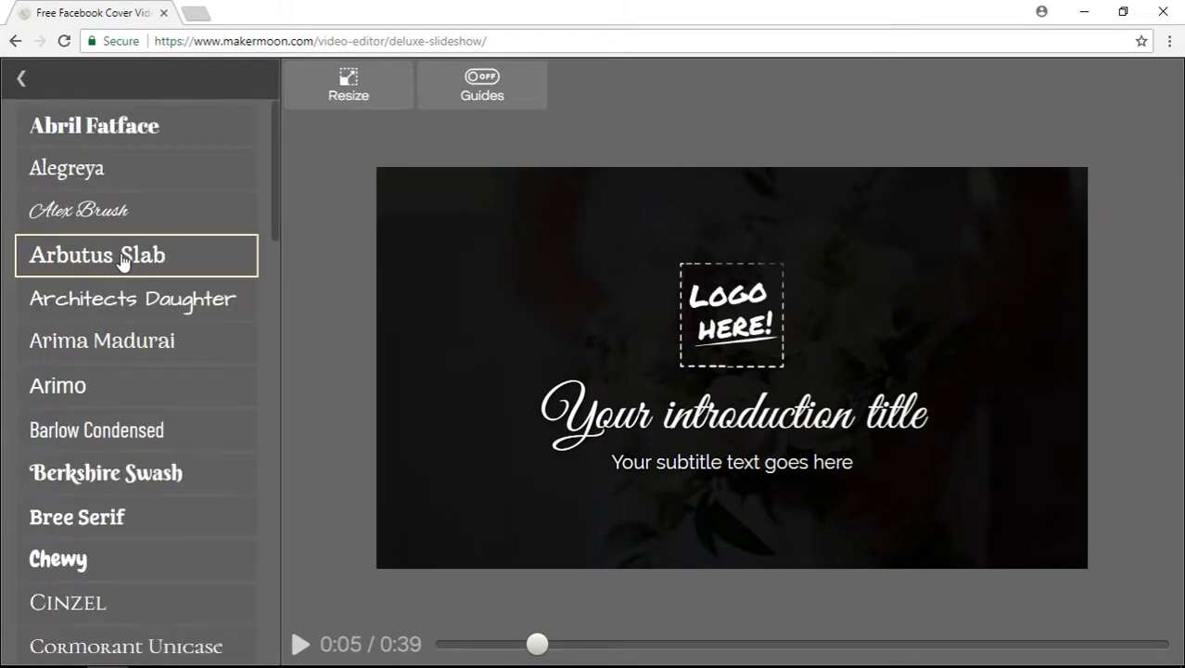
pyautogui.scroll(-2, 183, 302)
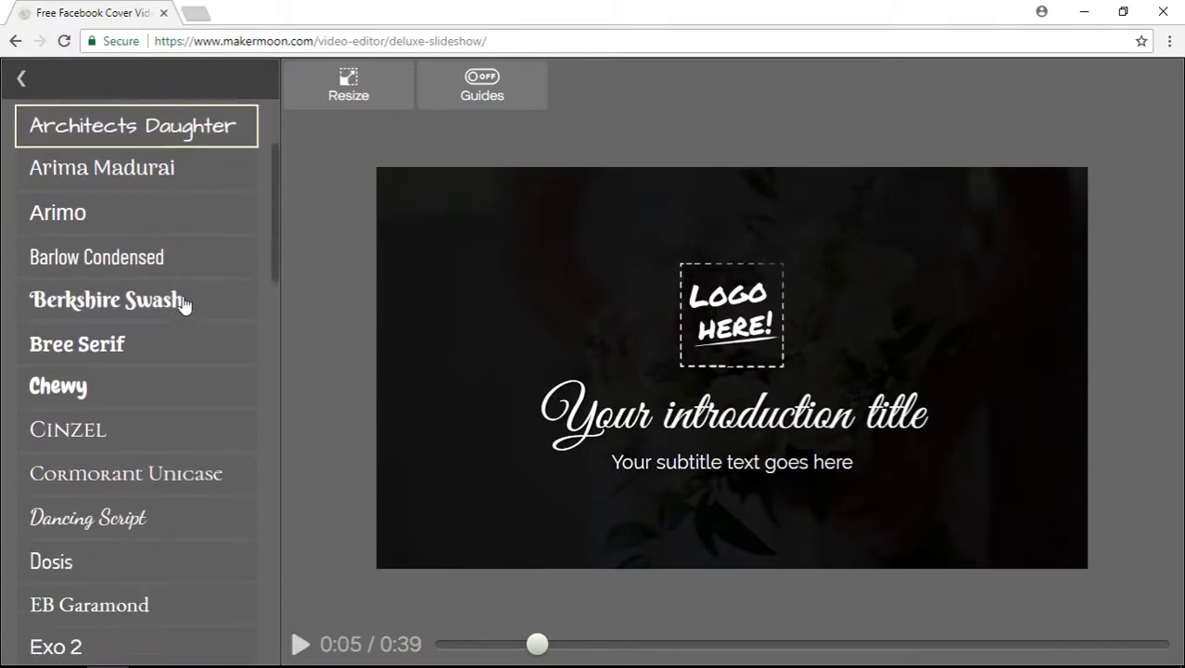
pyautogui.scroll(-1, 183, 305)
pyautogui.scroll(2, 171, 313)
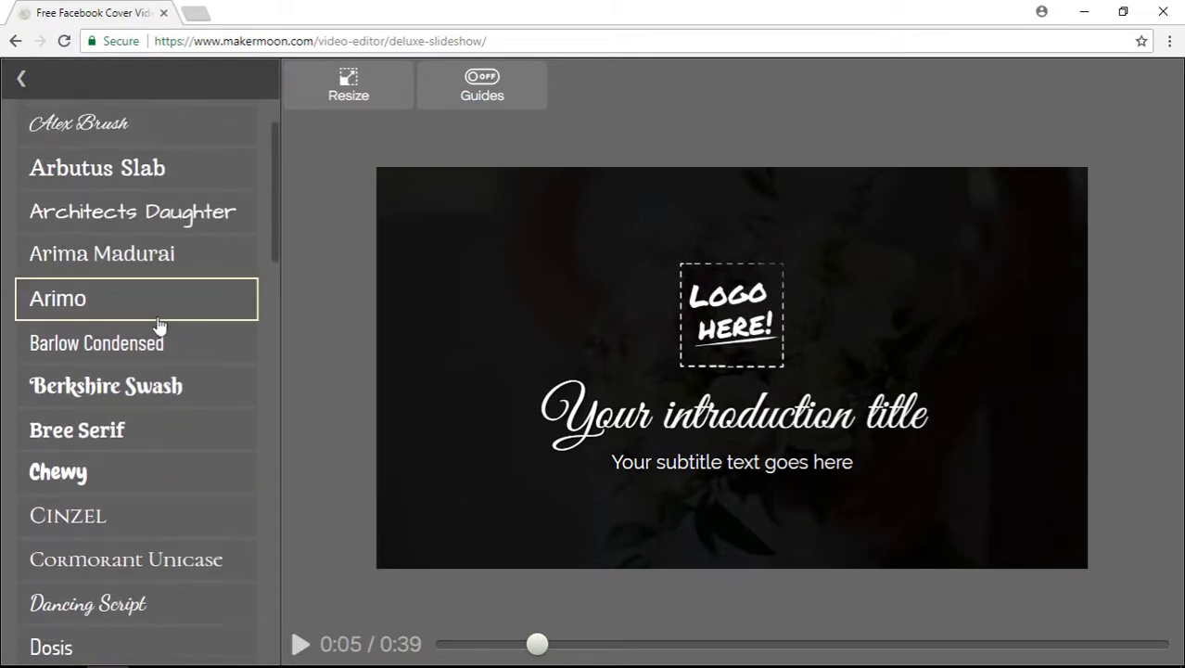
pyautogui.click(142, 344)
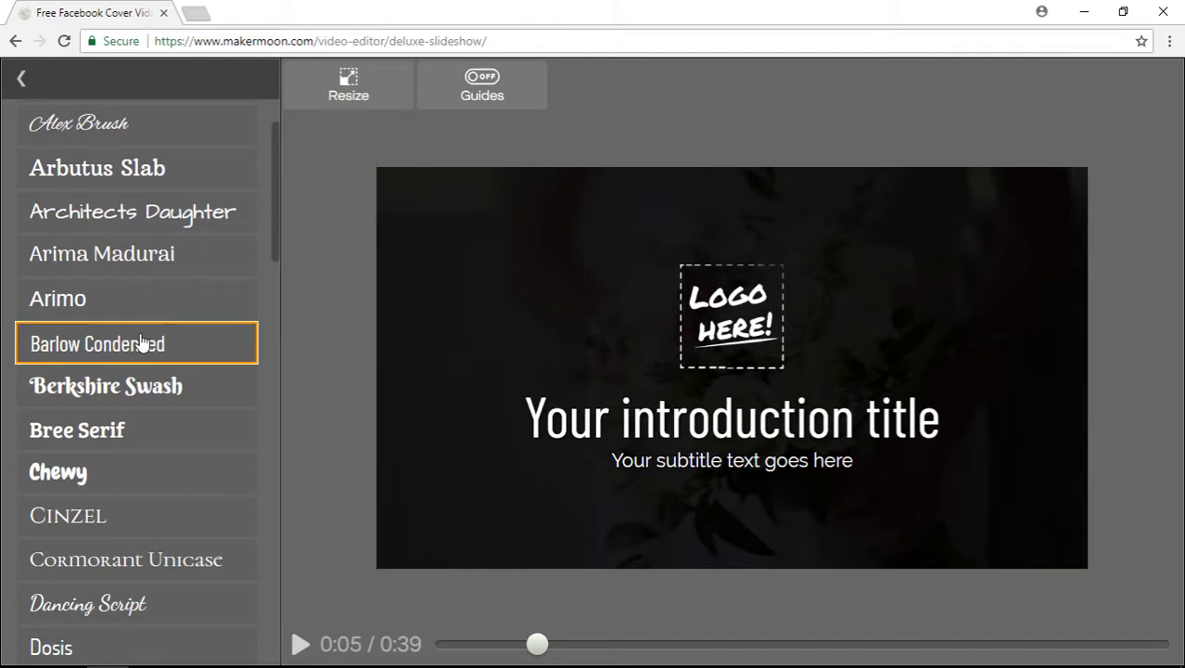
pyautogui.click(21, 78)
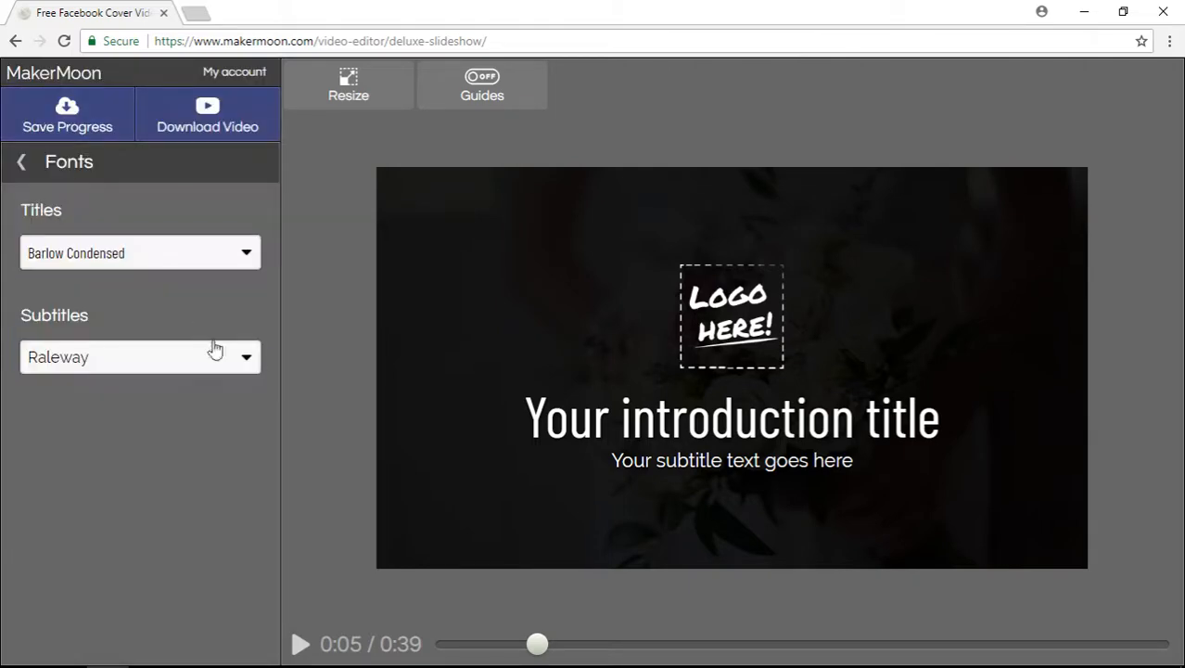
pyautogui.click(54, 181)
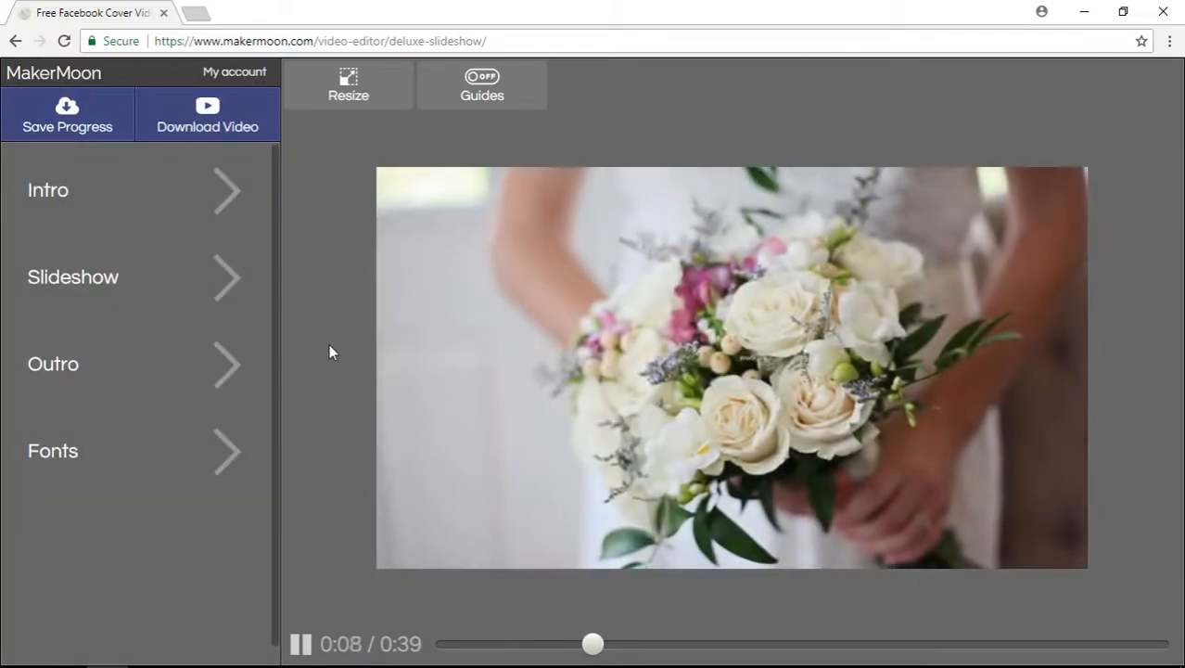
# Step: Delete all of the Intro subtitle text, then bring up the Intro Logo settings
pyautogui.click(127, 195)
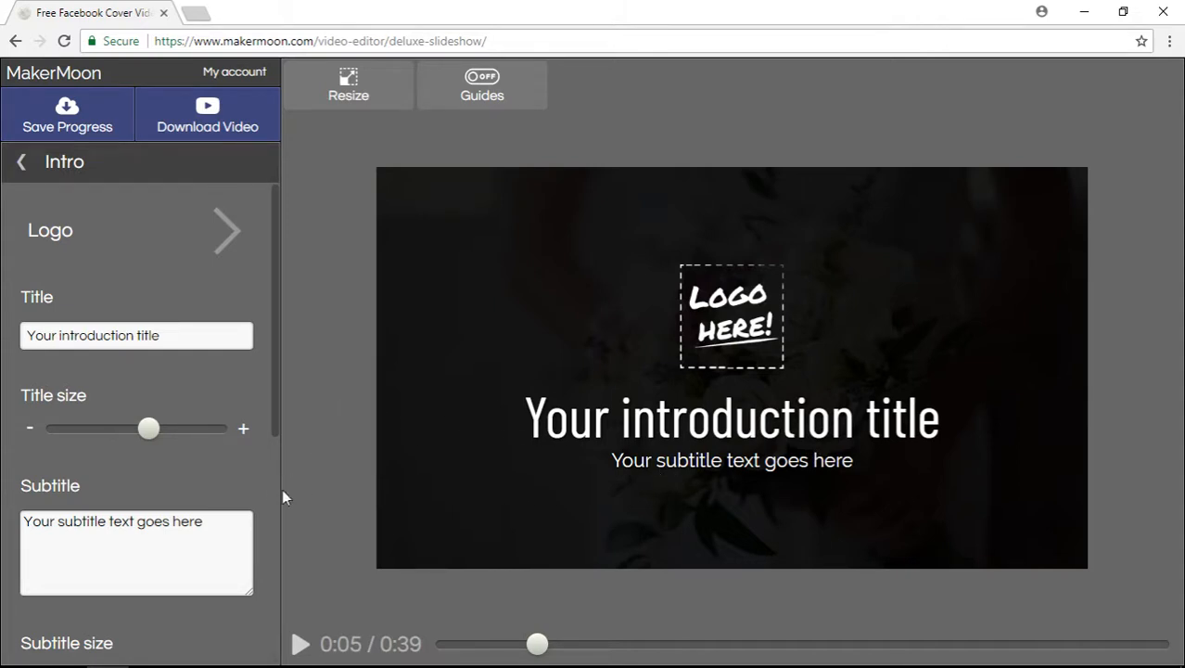
pyautogui.moveTo(225, 521); pyautogui.dragTo(2, 482)
pyautogui.press('BackSpace')
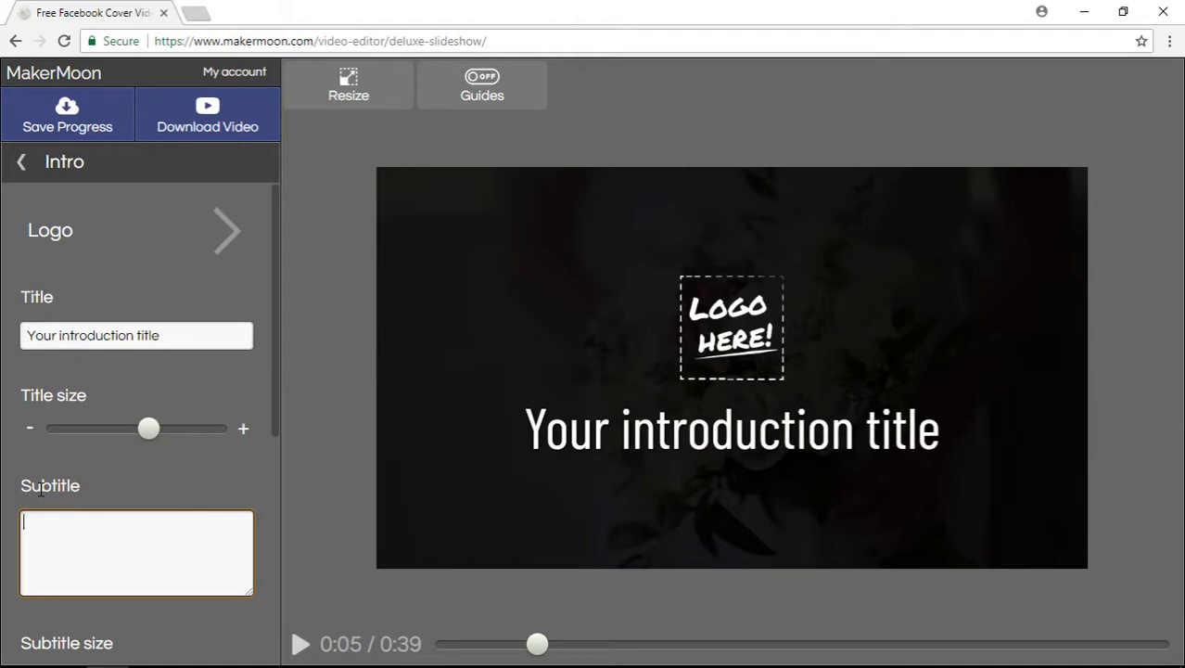
pyautogui.click(111, 252)
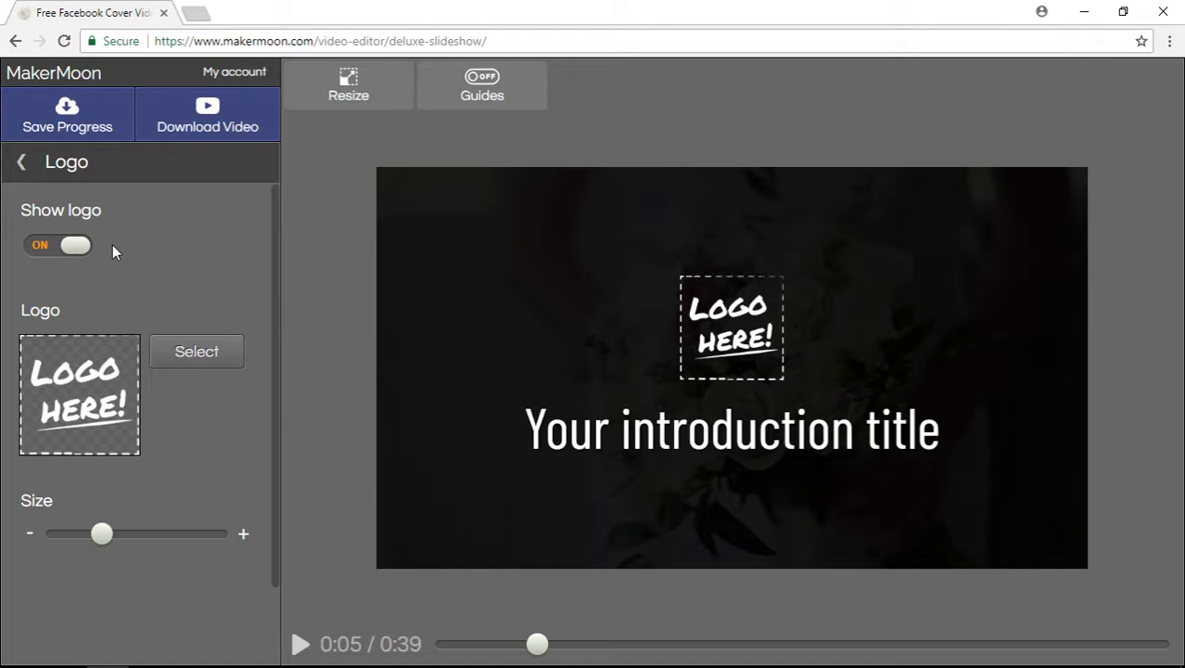
# Step: Replace the intro logo placeholder with the recently used blue airplane image, slightly enlarged
pyautogui.click(66, 250)
pyautogui.click(63, 251)
pyautogui.click(197, 353)
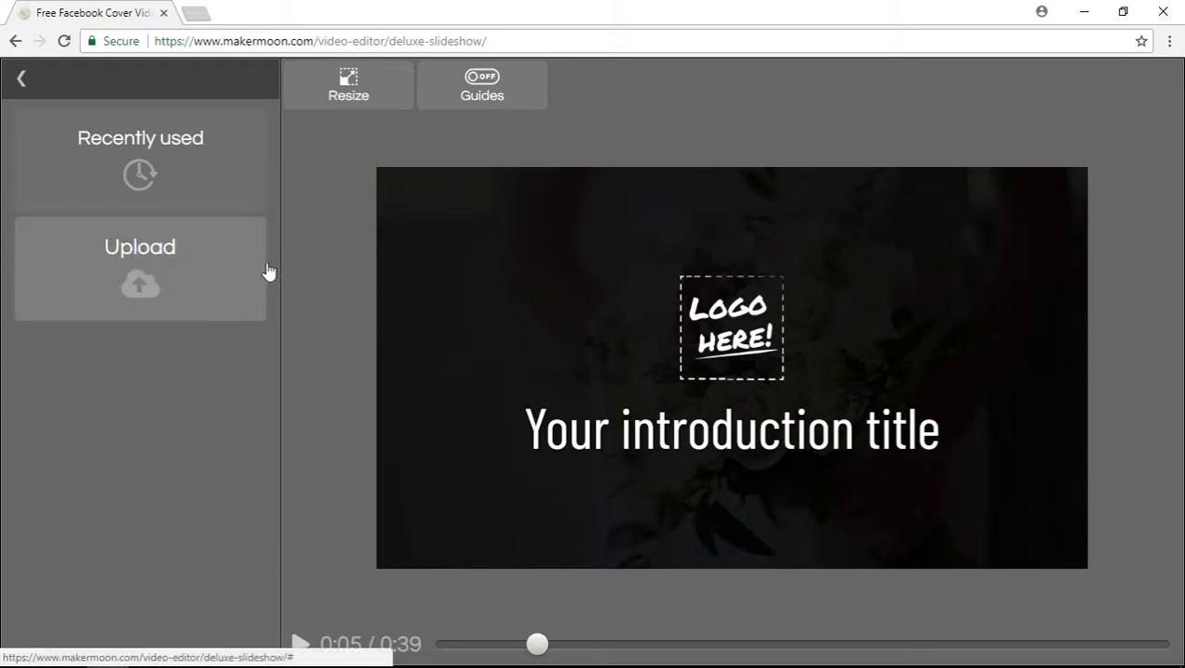
pyautogui.click(206, 174)
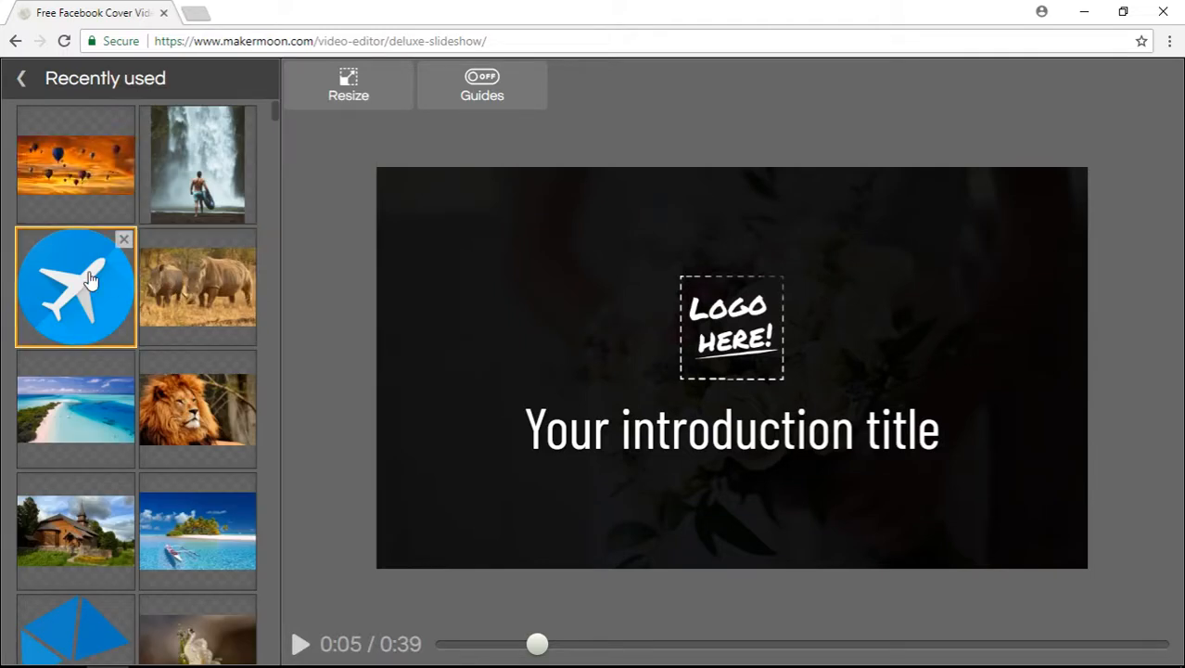
pyautogui.click(106, 262)
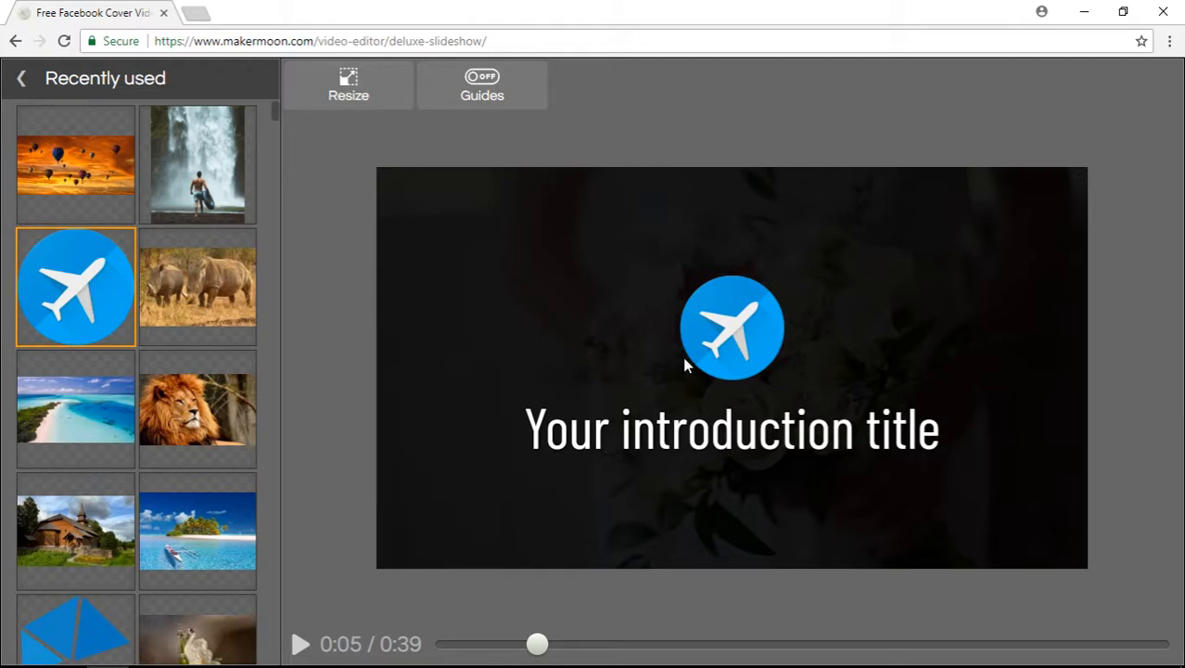
pyautogui.click(19, 82)
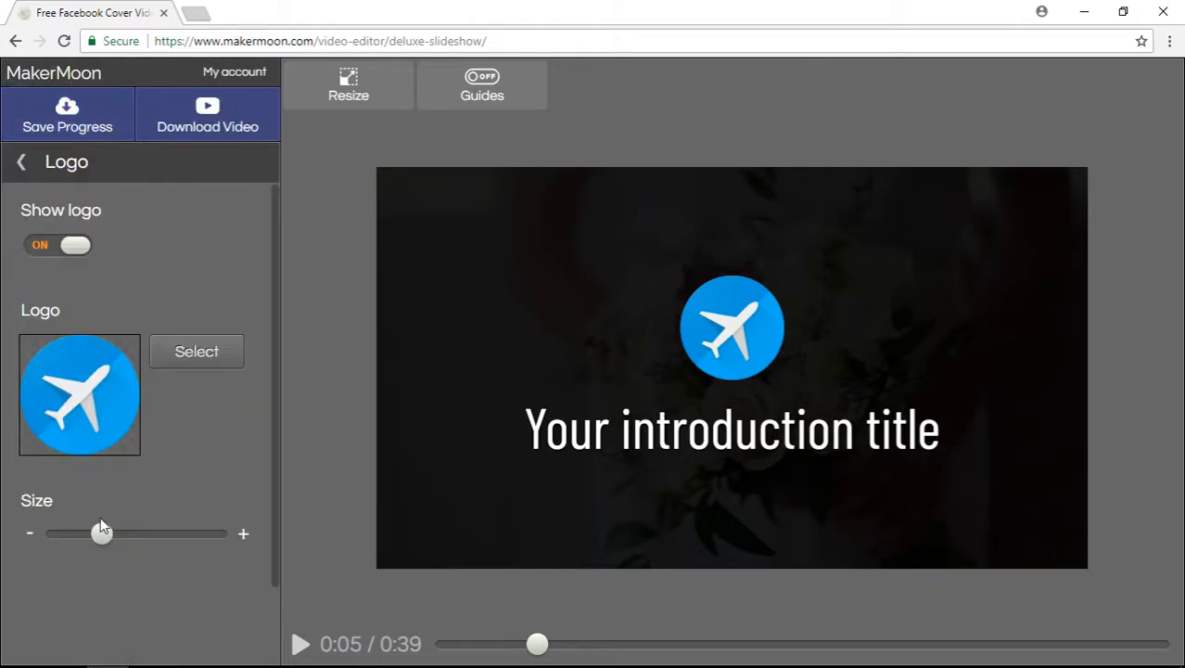
pyautogui.moveTo(102, 529)
pyautogui.mouseDown()
pyautogui.moveTo(145, 551)
pyautogui.moveTo(95, 547)
pyautogui.moveTo(128, 561)
pyautogui.moveTo(105, 548)
pyautogui.mouseUp()
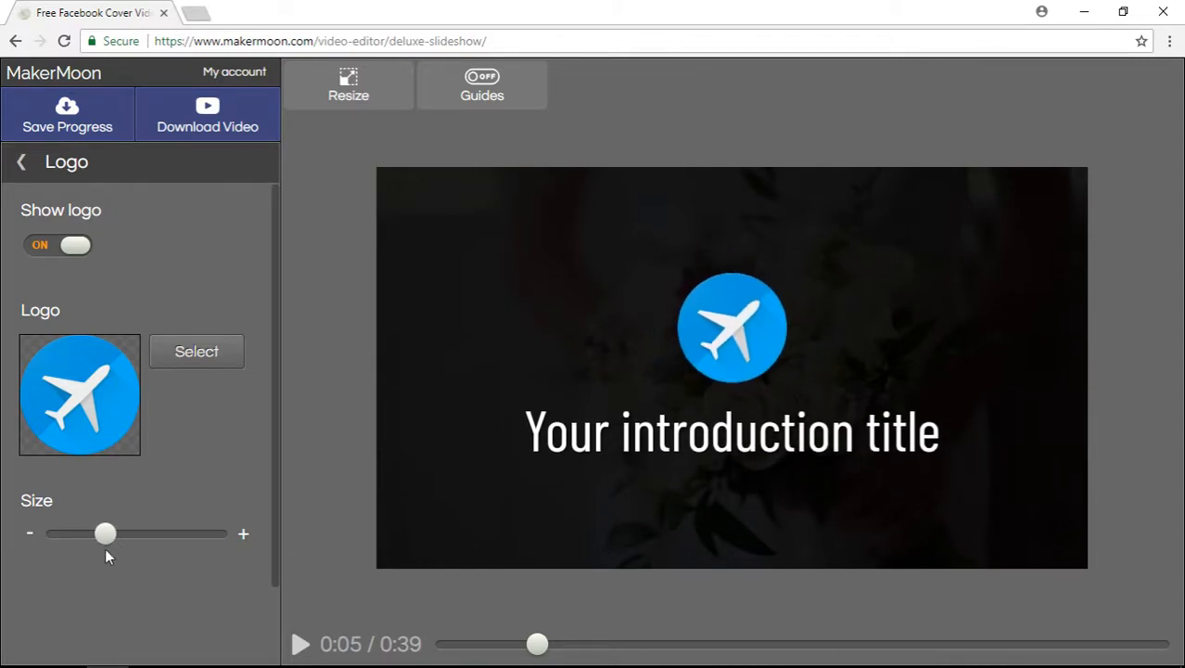
pyautogui.click(19, 164)
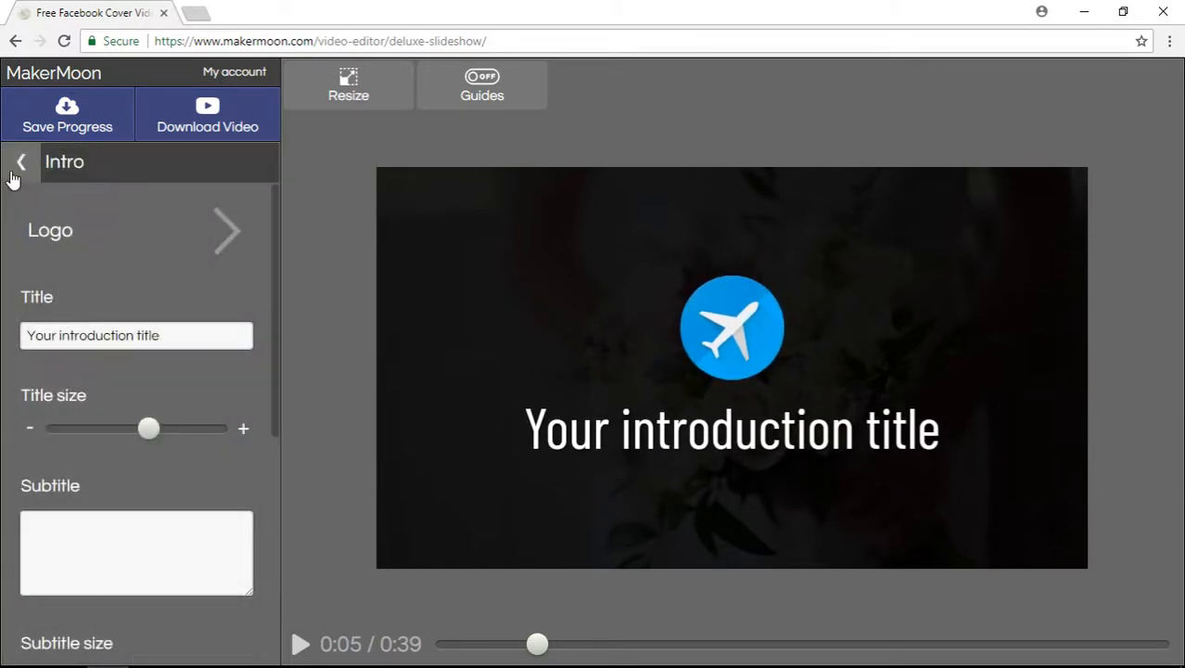
# Step: Go back to the main sections and open Slideshow to list its four wedding photos
pyautogui.click(26, 165)
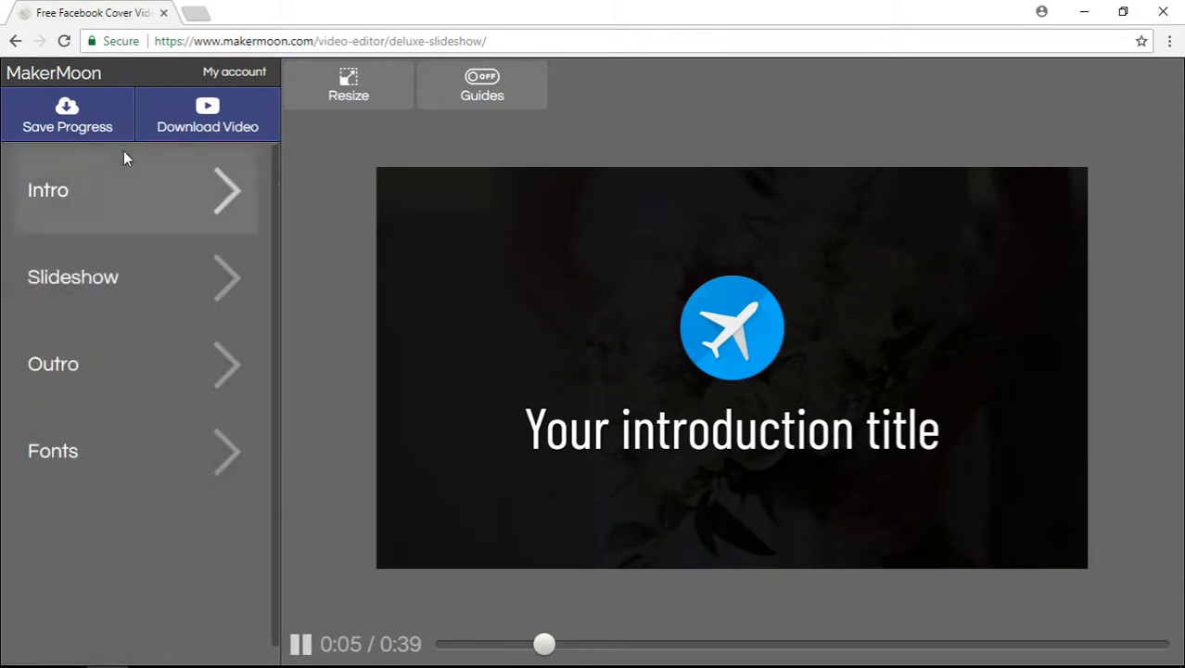
pyautogui.click(139, 274)
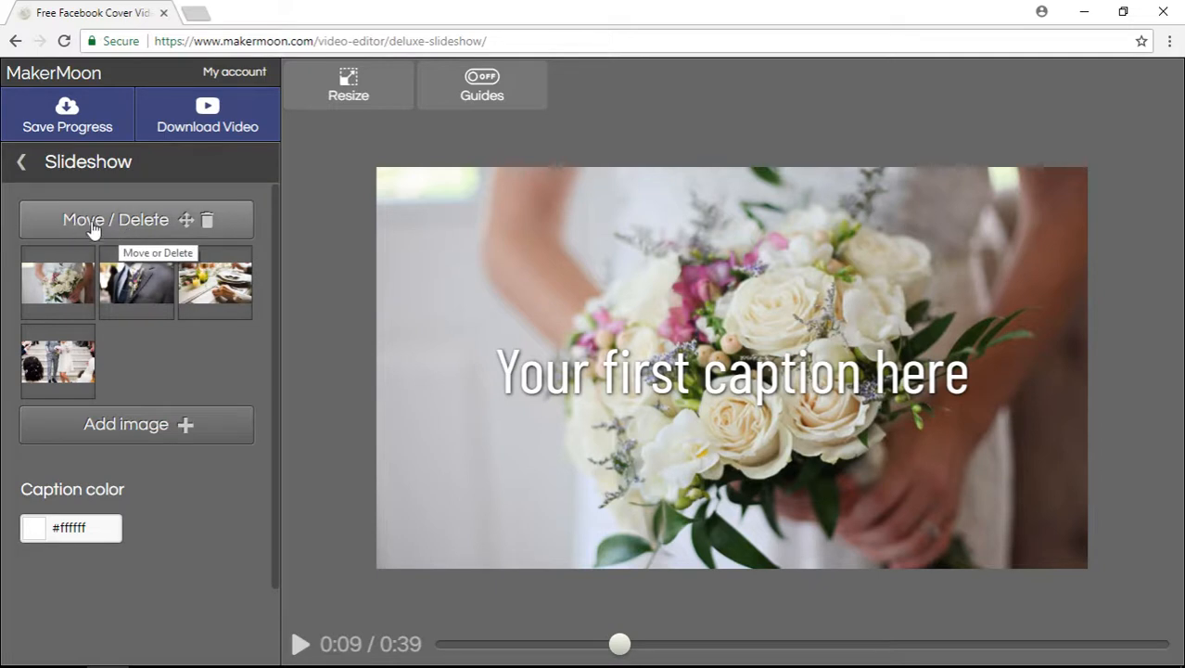
# Step: Delete the fourth and third slides, move the suit photo first, and add a bouquet slide
pyautogui.click(127, 232)
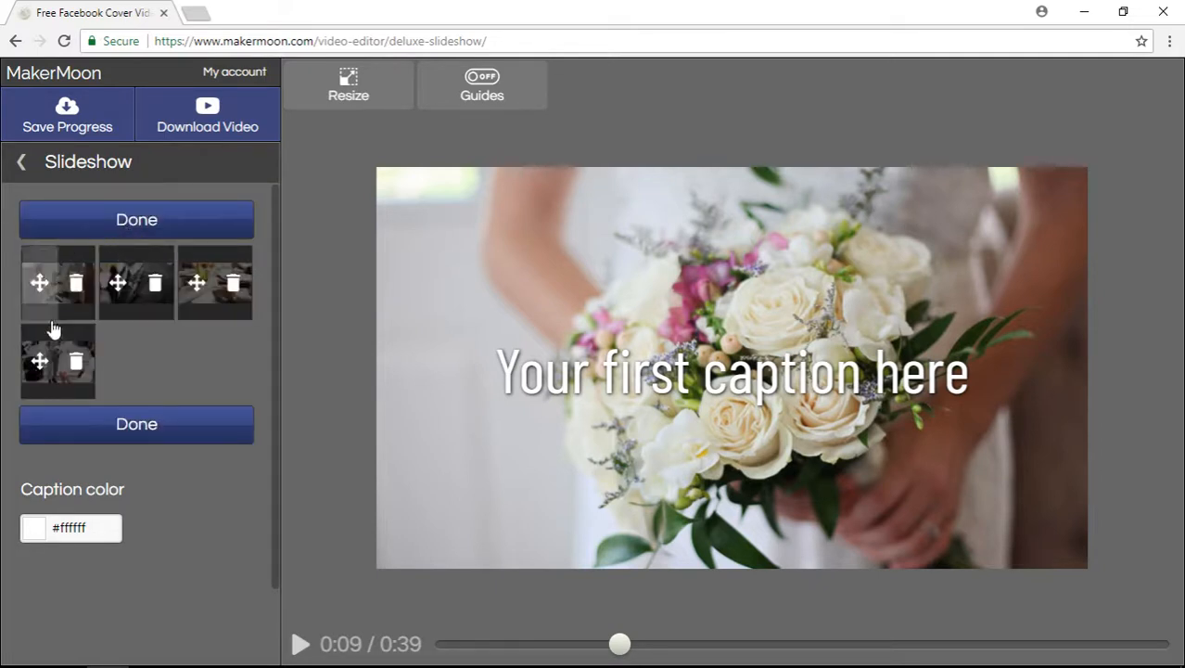
pyautogui.click(75, 362)
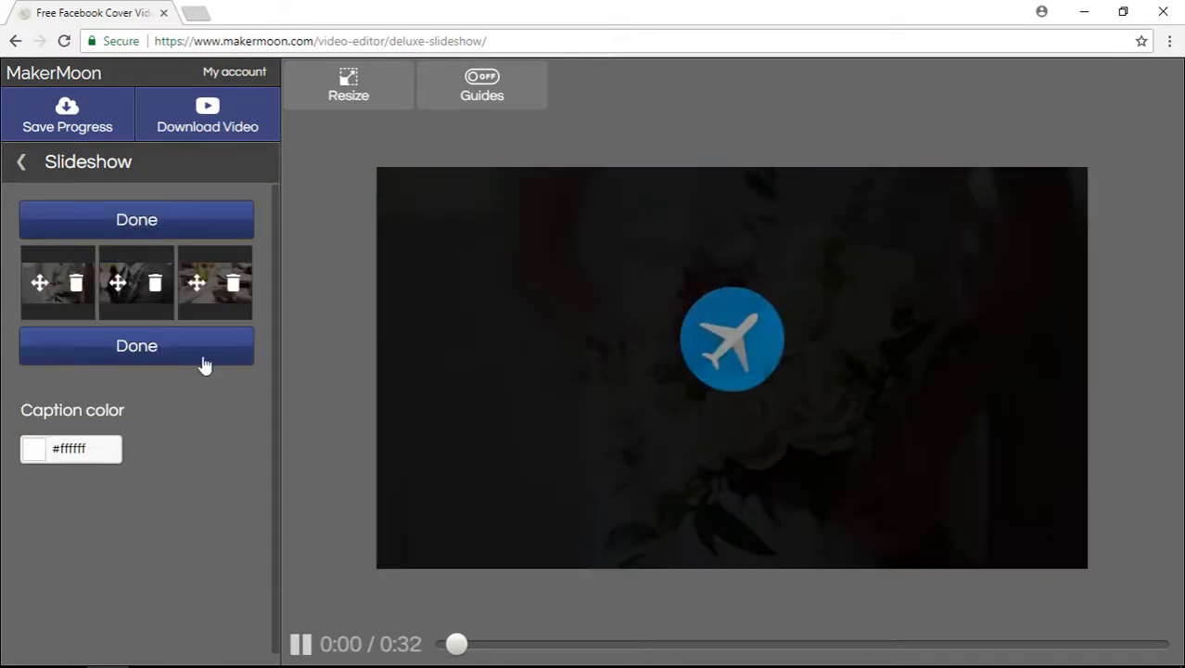
pyautogui.click(233, 283)
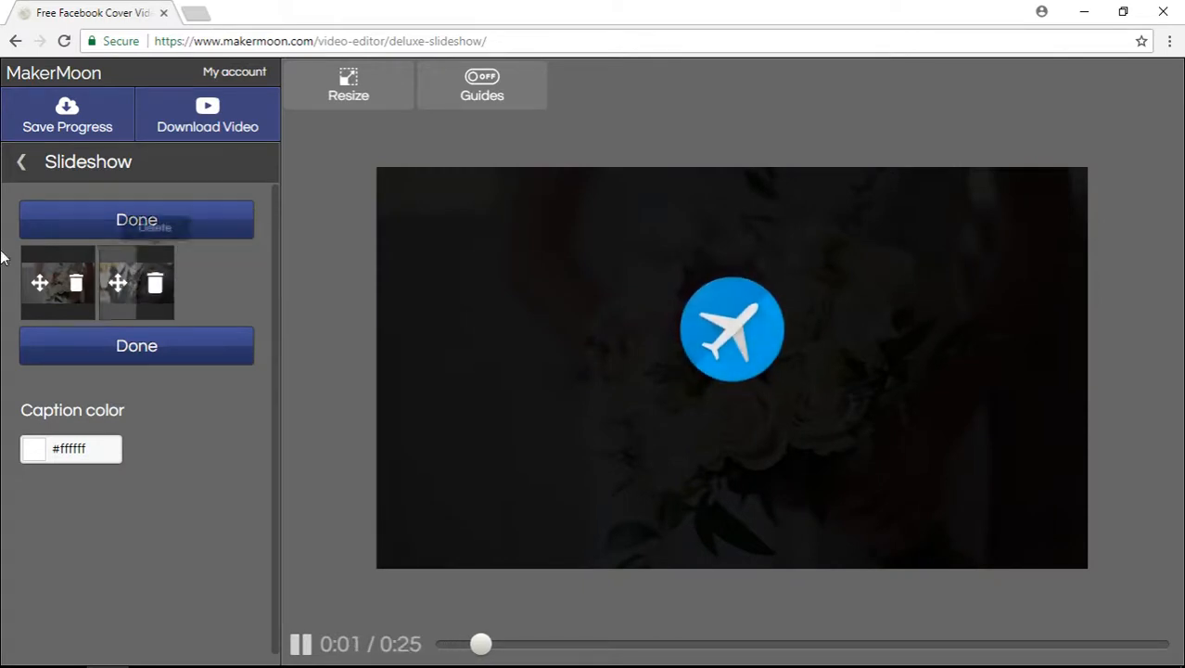
pyautogui.click(118, 282)
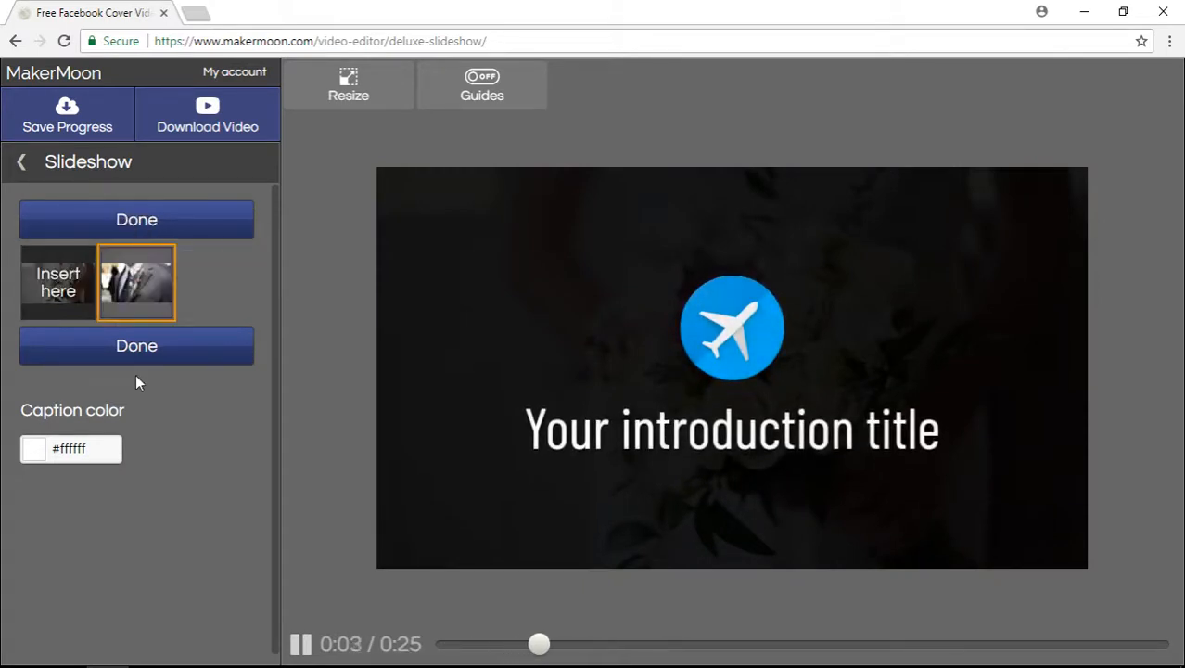
pyautogui.click(51, 307)
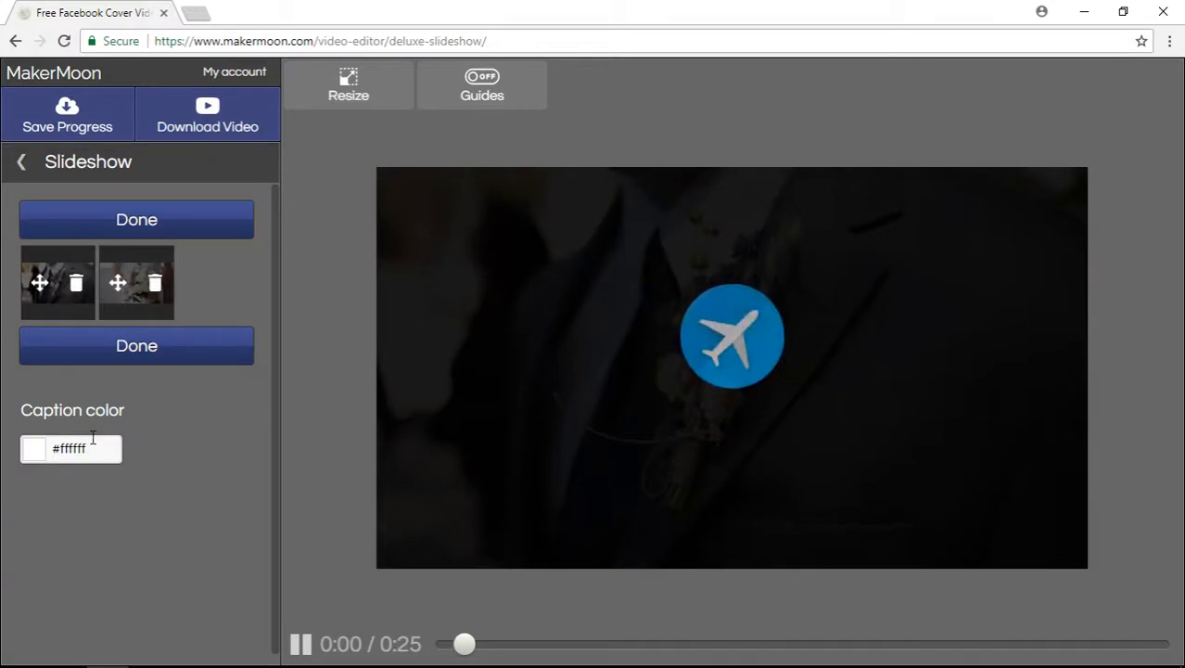
pyautogui.click(131, 232)
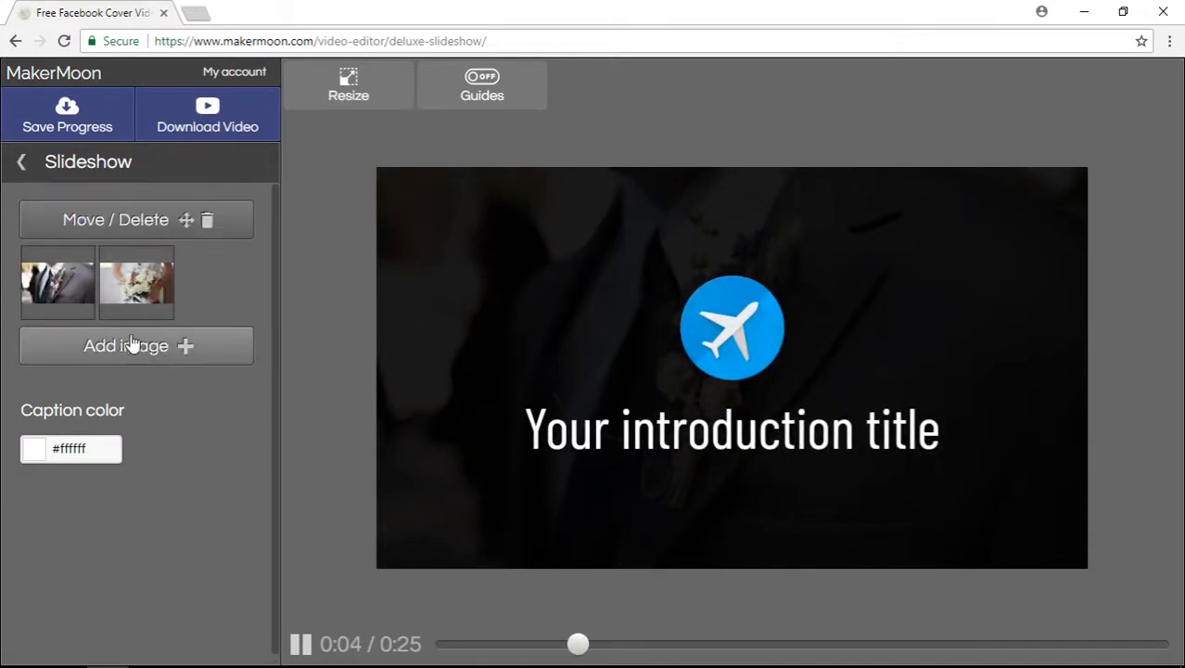
pyautogui.click(158, 358)
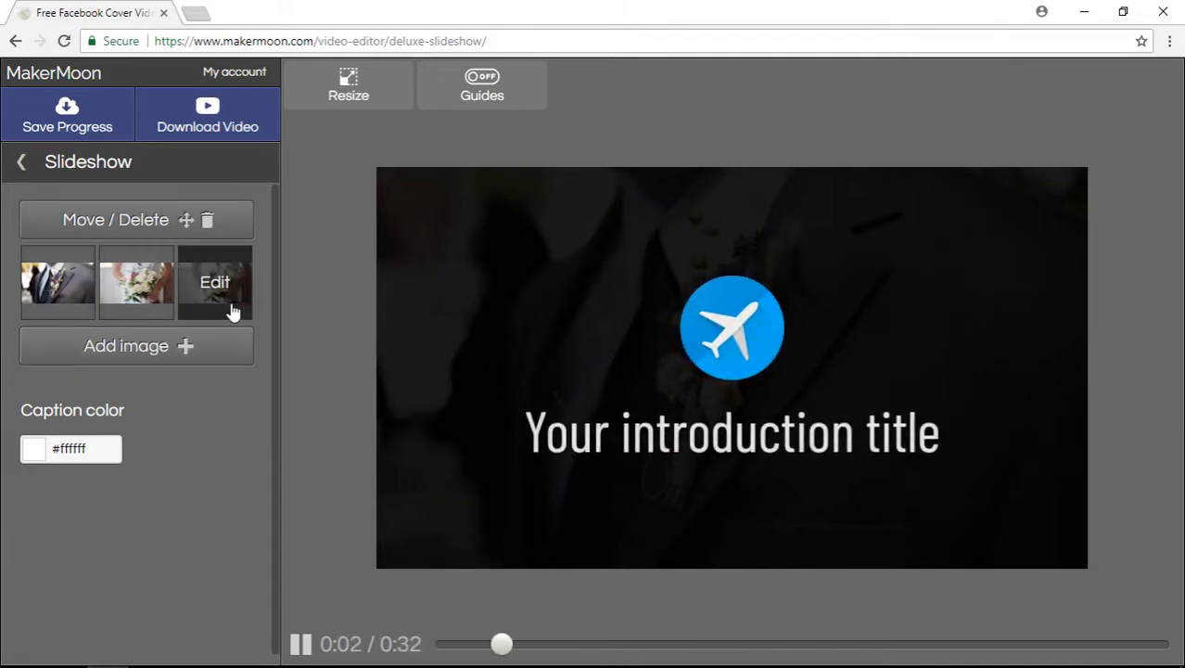
# Step: Swap the first slide's suit photo for the tropical beach aerial from the travel stock images
pyautogui.click(69, 283)
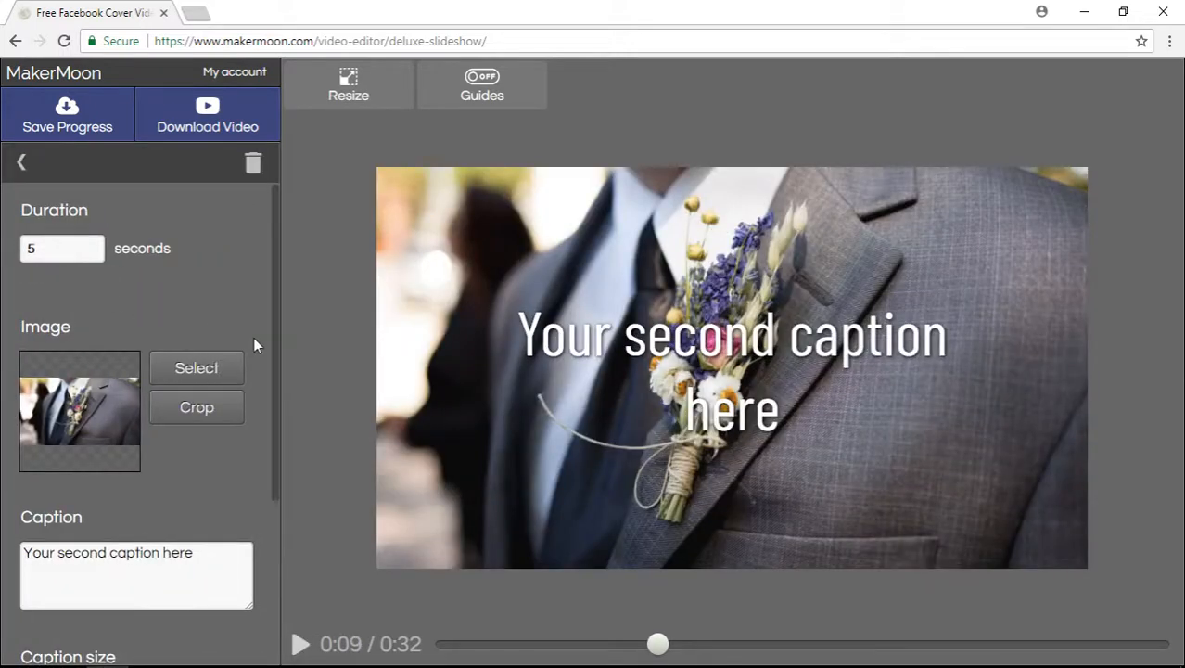
pyautogui.scroll(-3, 253, 337)
pyautogui.scroll(3, 253, 337)
pyautogui.click(182, 375)
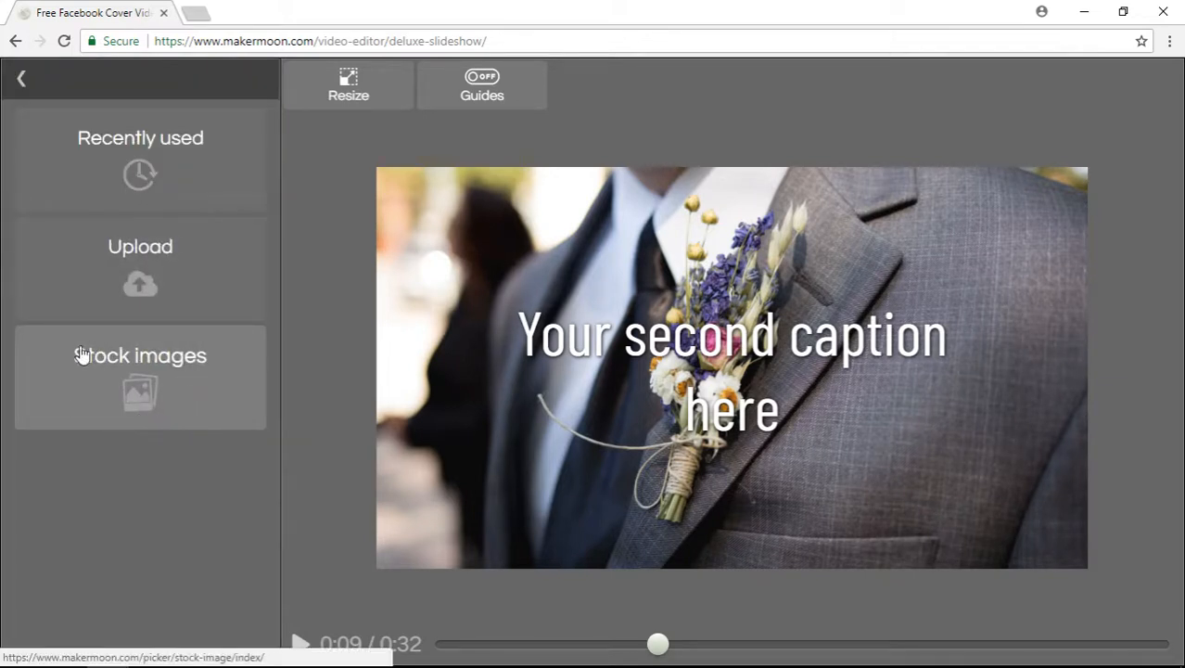
pyautogui.click(202, 385)
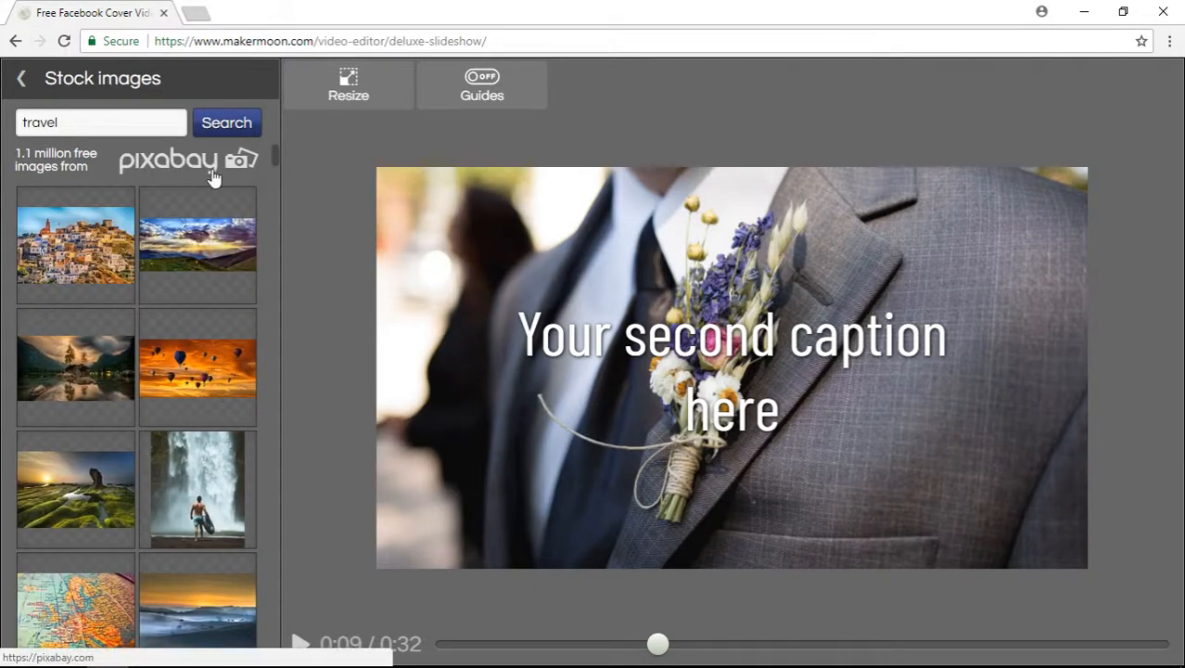
pyautogui.scroll(-6, 198, 357)
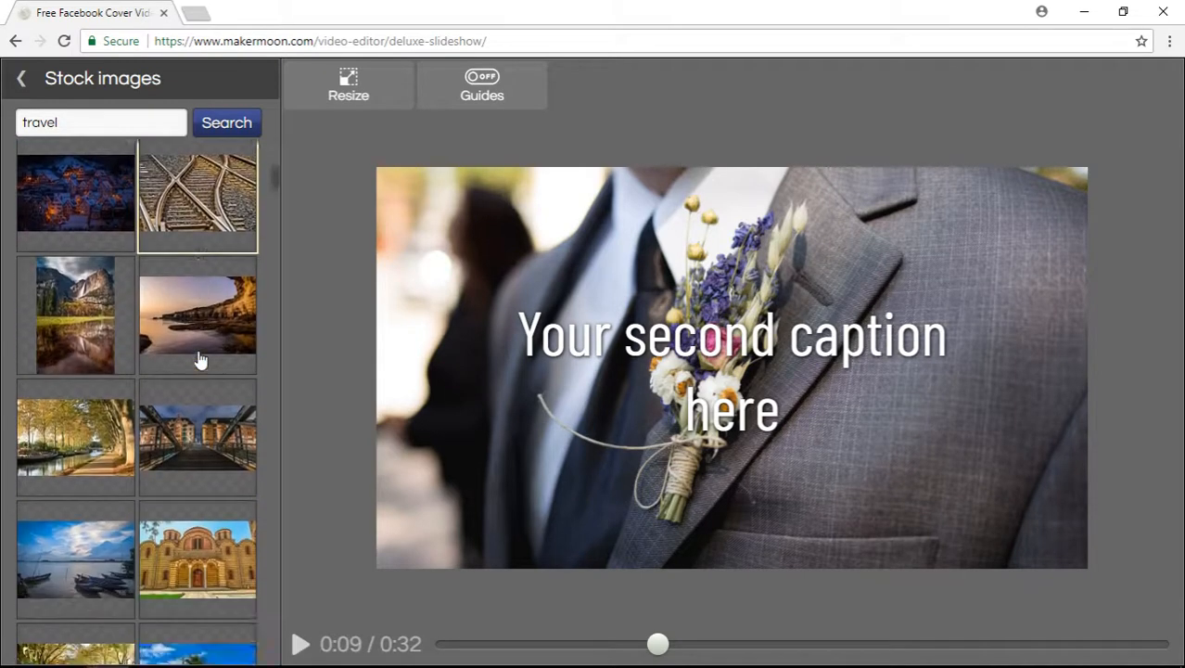
pyautogui.scroll(-8, 199, 359)
pyautogui.scroll(2, 199, 362)
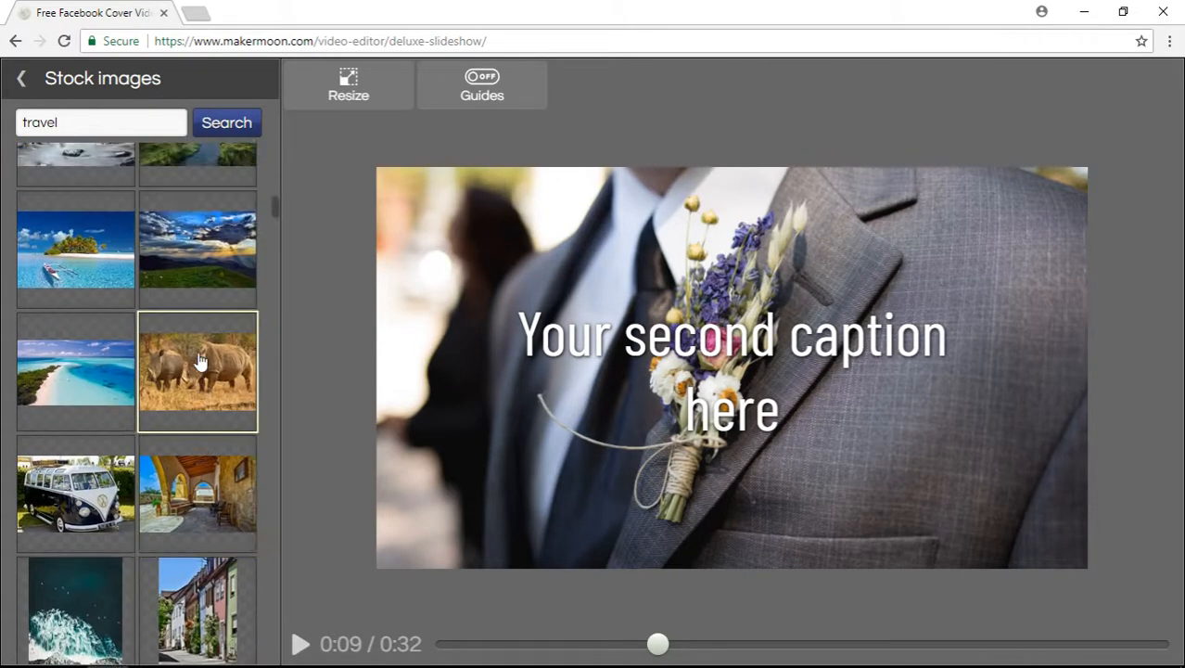
pyautogui.click(73, 371)
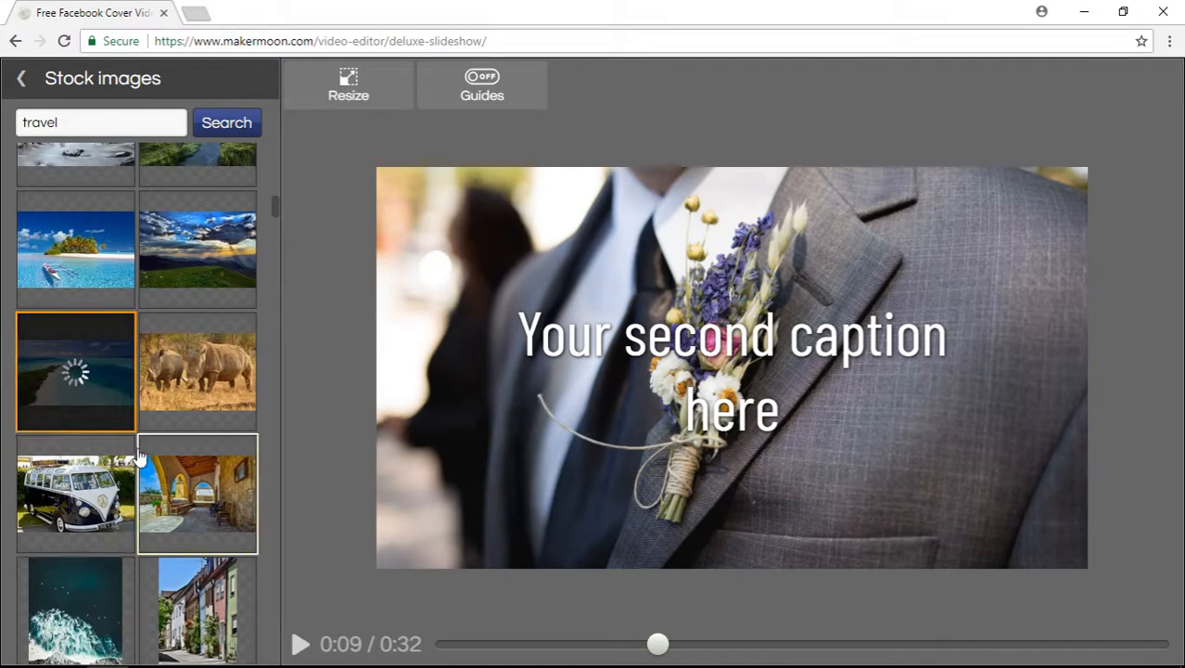
pyautogui.scroll(-4, 138, 455)
pyautogui.scroll(7, 137, 456)
pyautogui.scroll(5, 137, 455)
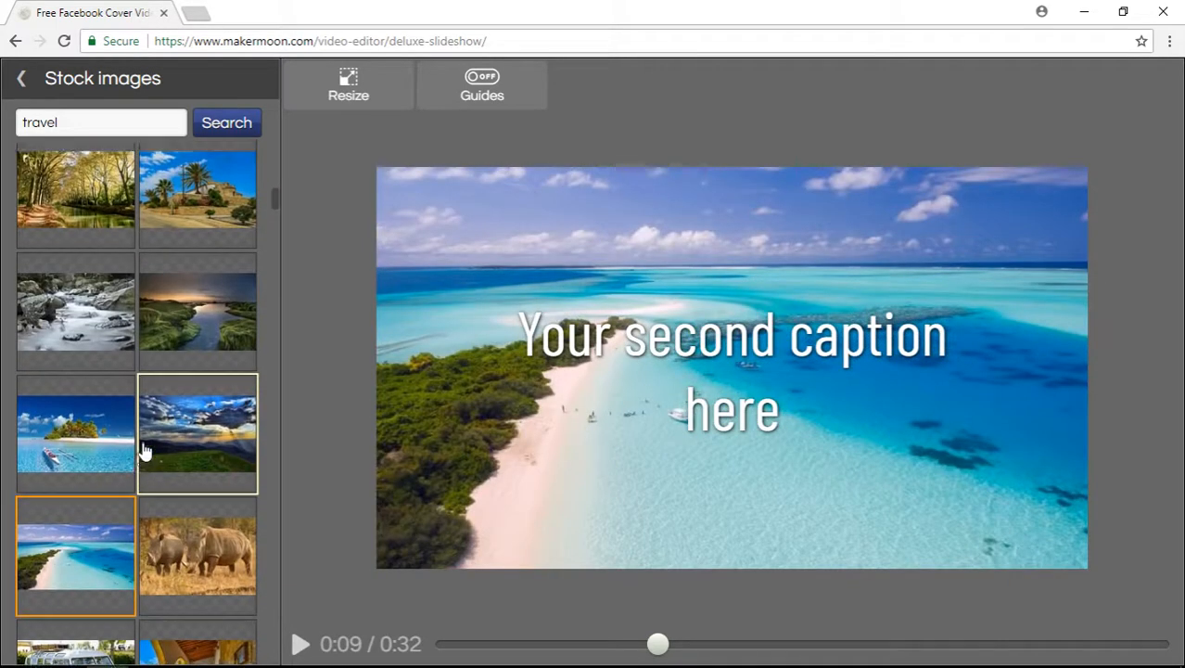
pyautogui.click(21, 78)
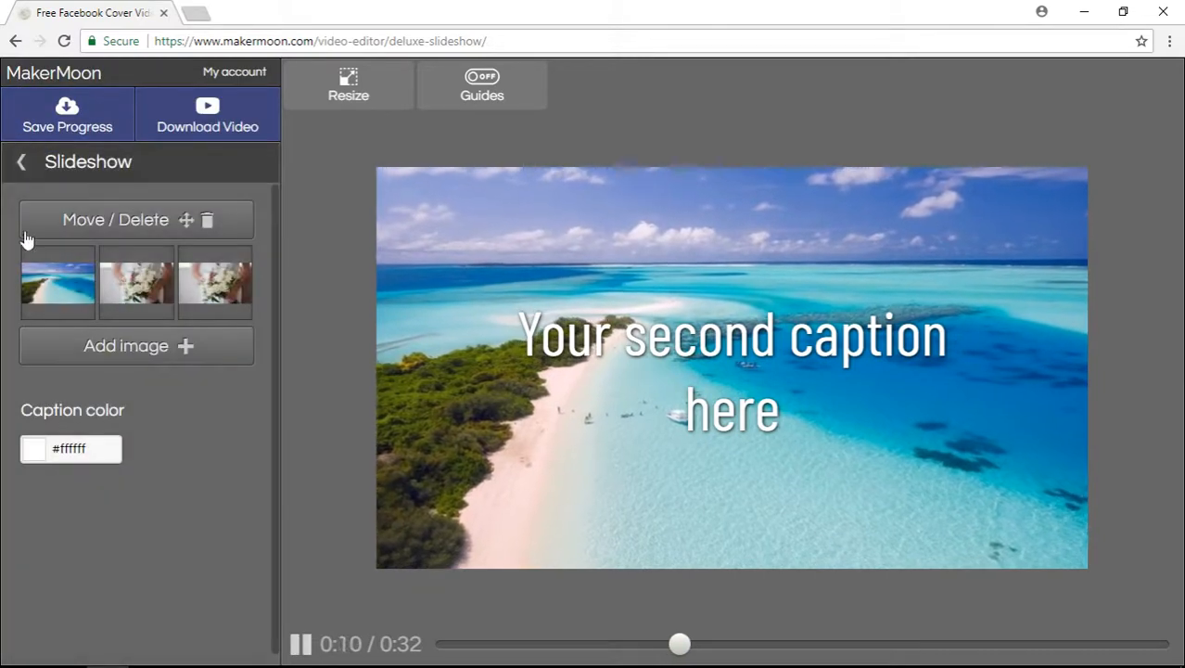
# Step: Replace the bouquet slide's image with the stock photo of a man facing a waterfall
pyautogui.click(248, 297)
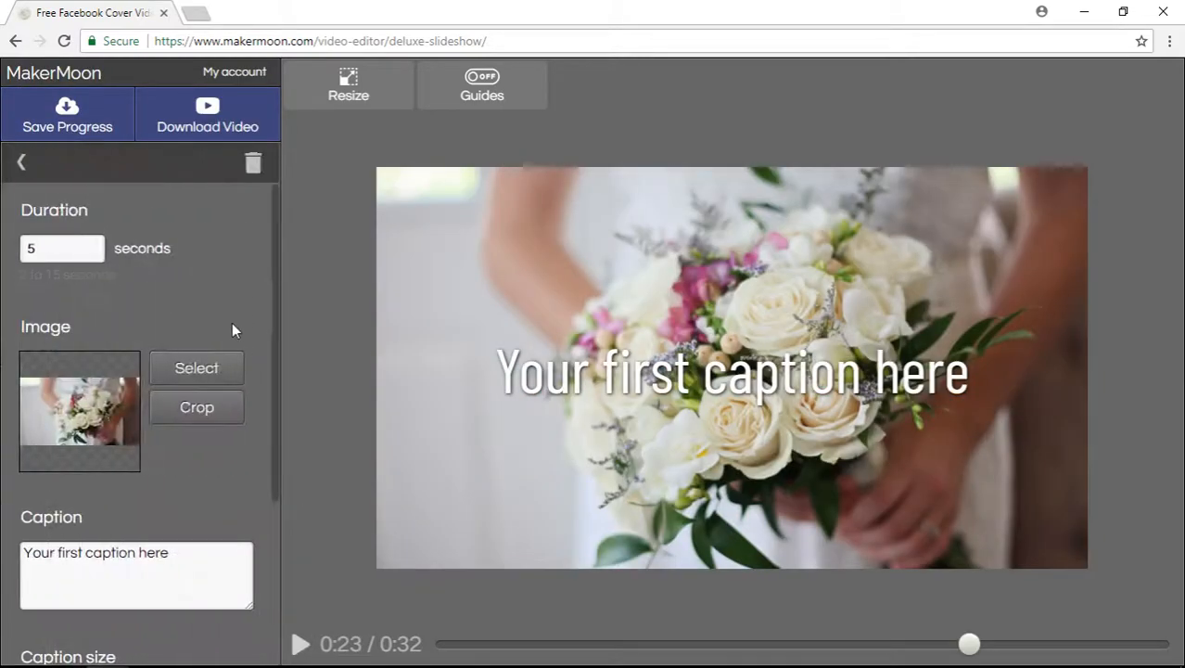
pyautogui.click(171, 380)
pyautogui.click(137, 385)
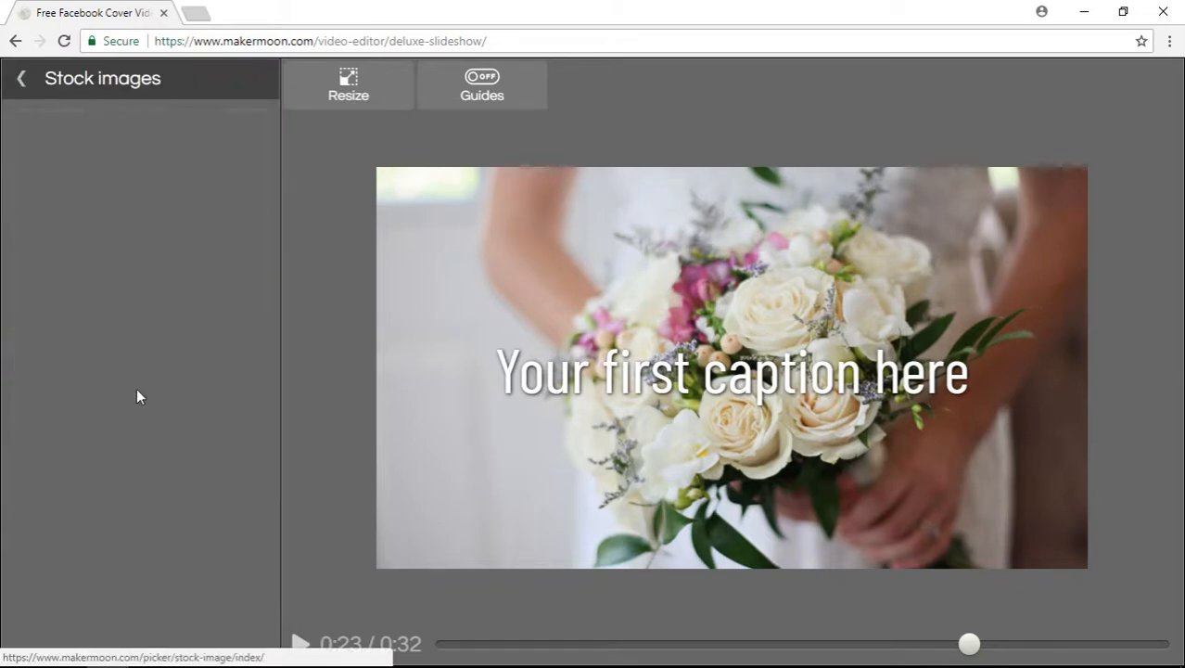
pyautogui.scroll(-3, 168, 401)
pyautogui.scroll(1, 170, 406)
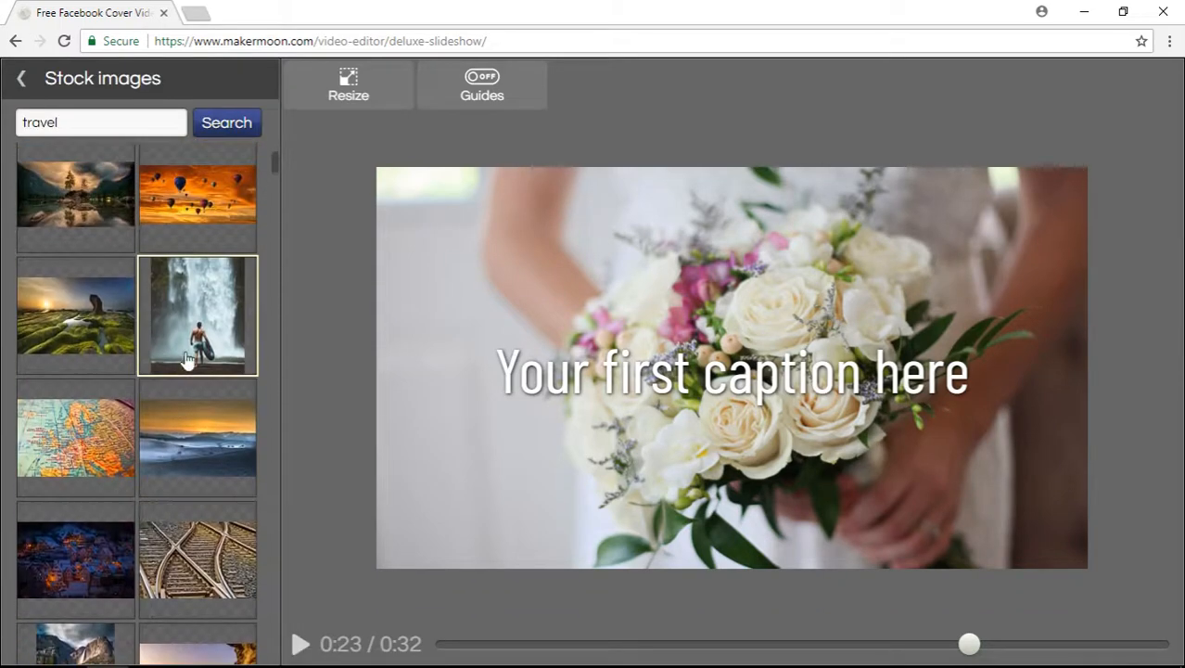
pyautogui.click(197, 315)
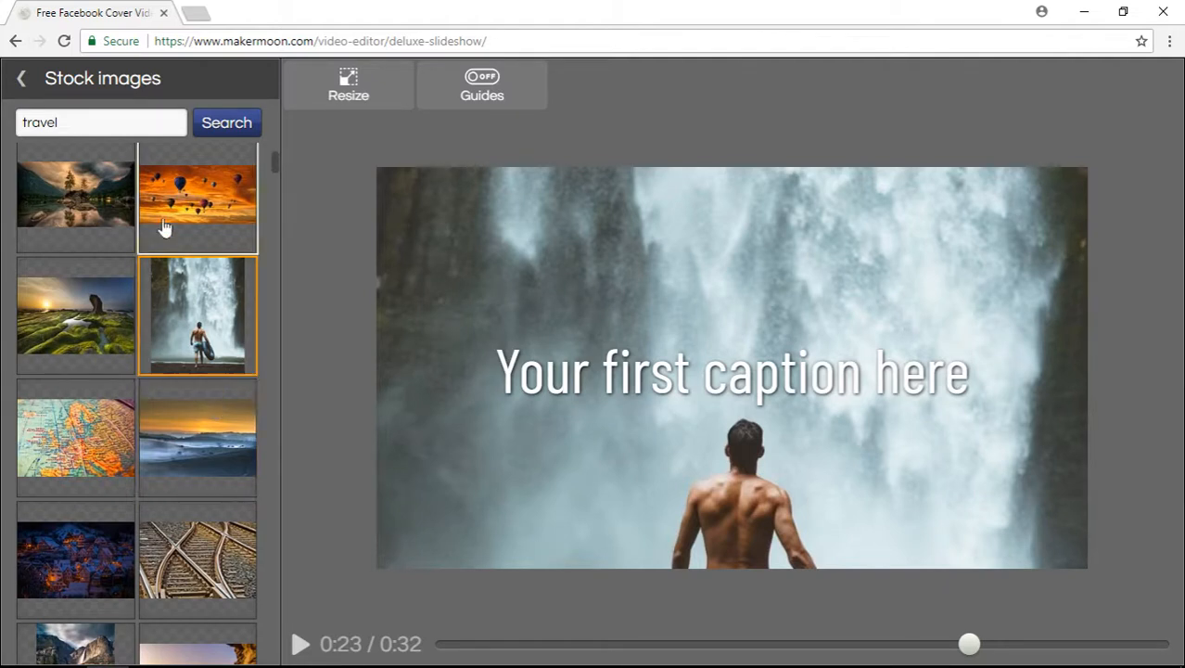
pyautogui.click(21, 79)
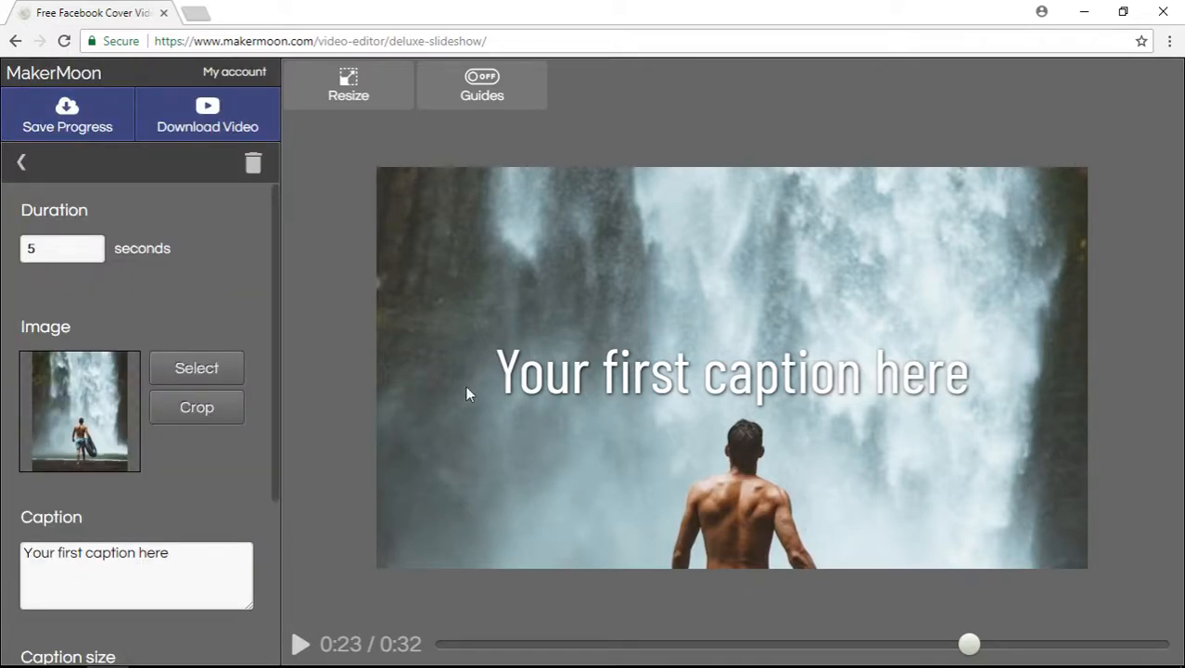
# Step: Crop the waterfall photo lower so it frames the man holding the inner tube
pyautogui.click(195, 415)
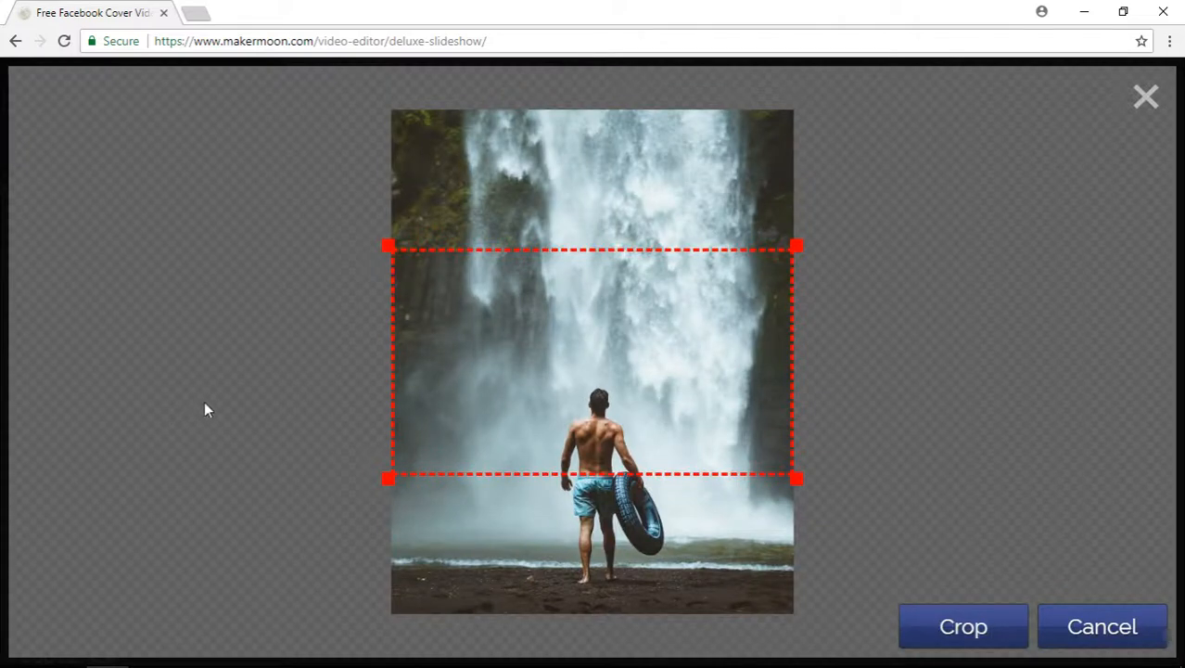
pyautogui.moveTo(598, 399); pyautogui.dragTo(597, 538)
pyautogui.moveTo(789, 380); pyautogui.dragTo(812, 338)
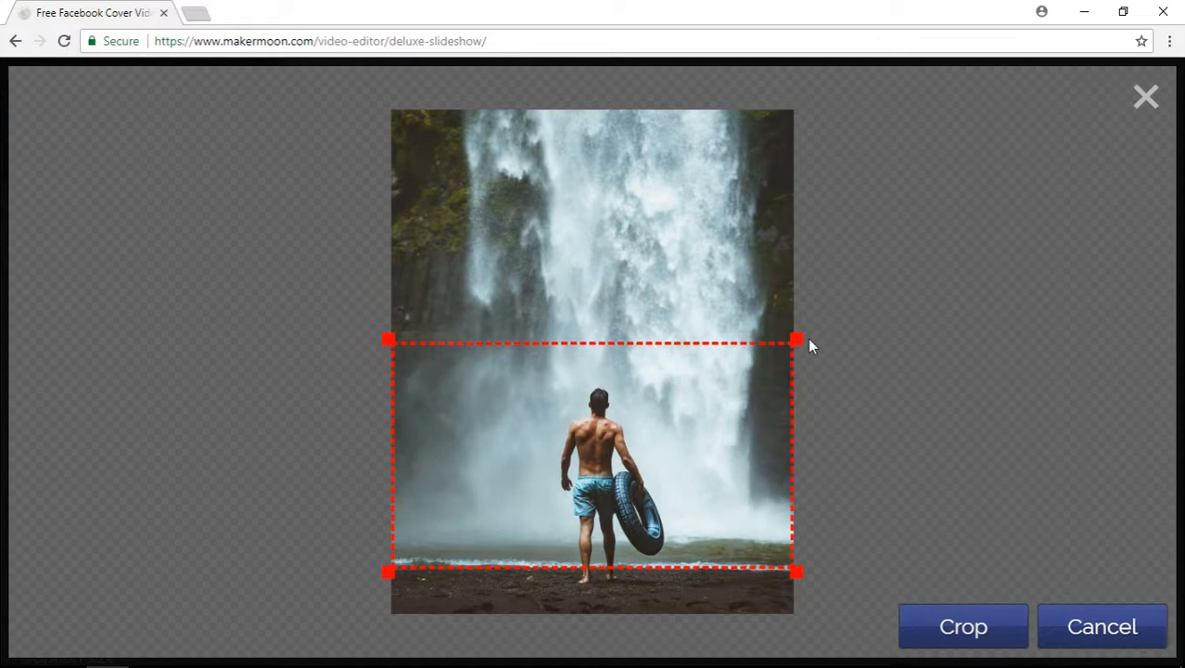
pyautogui.moveTo(669, 451)
pyautogui.mouseDown()
pyautogui.moveTo(669, 425)
pyautogui.moveTo(667, 466)
pyautogui.moveTo(672, 448)
pyautogui.mouseUp()
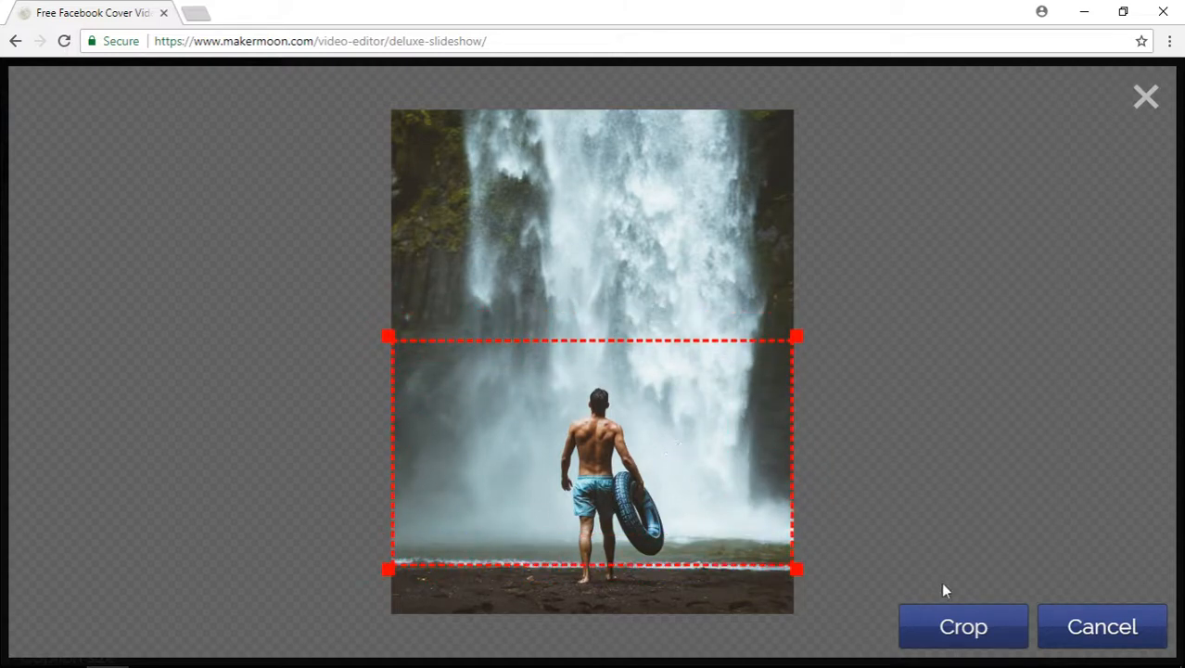
pyautogui.click(993, 629)
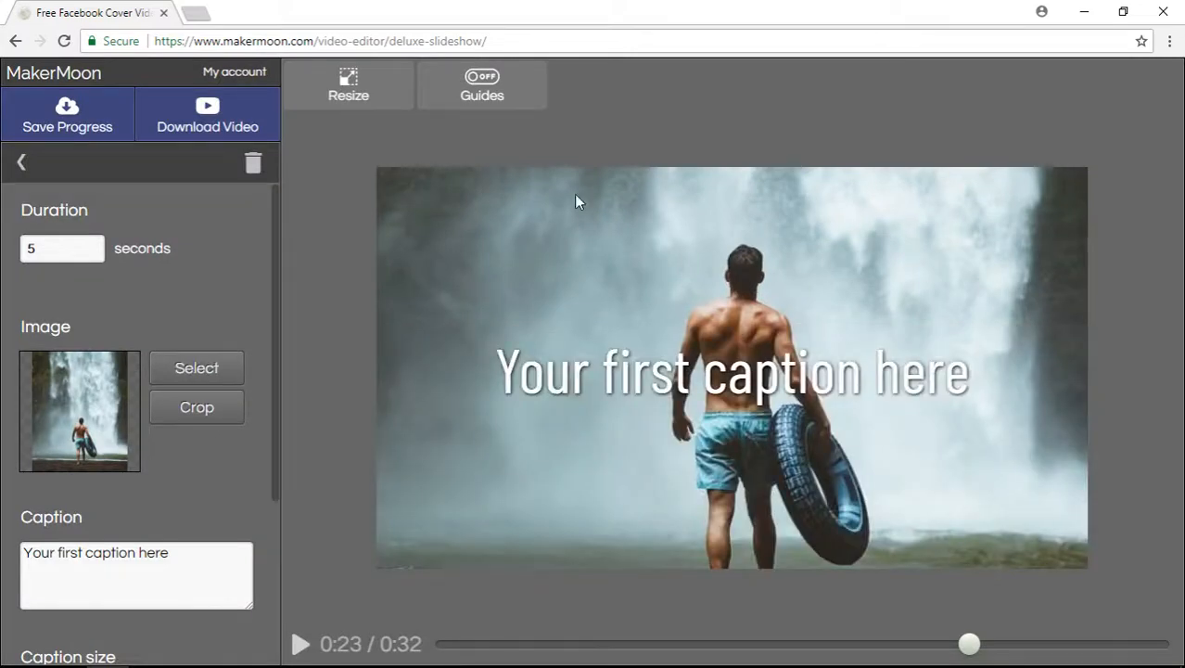
# Step: In the Outro settings, reduce the end title size slightly with the Title size slider
pyautogui.click(21, 163)
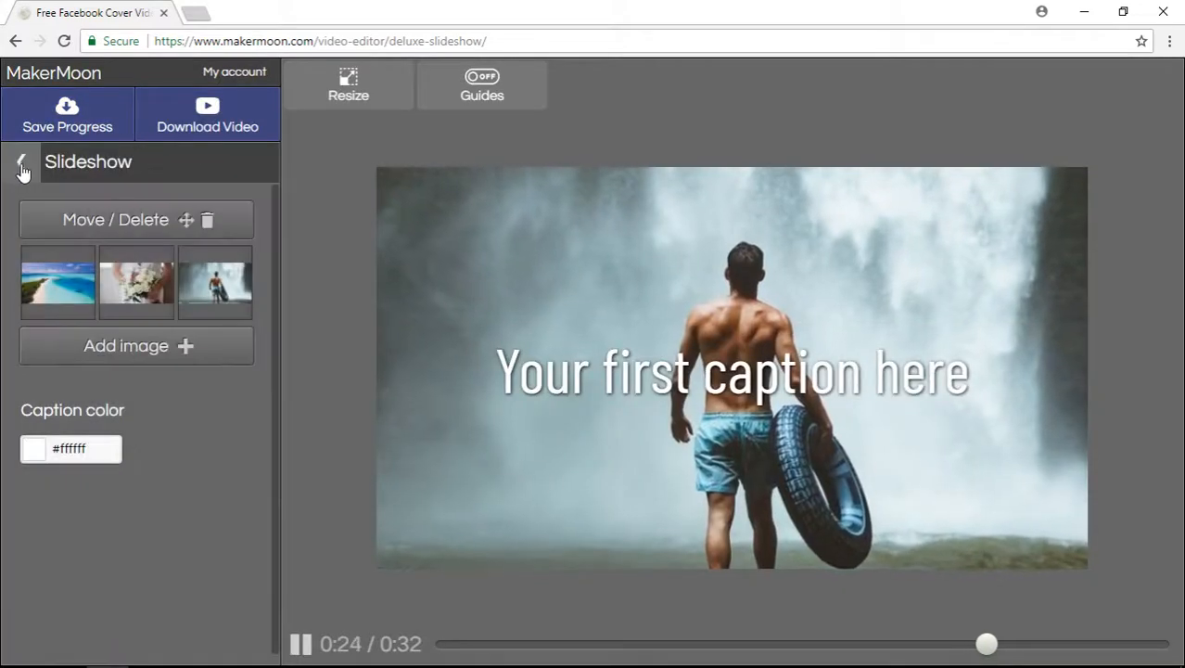
pyautogui.click(23, 168)
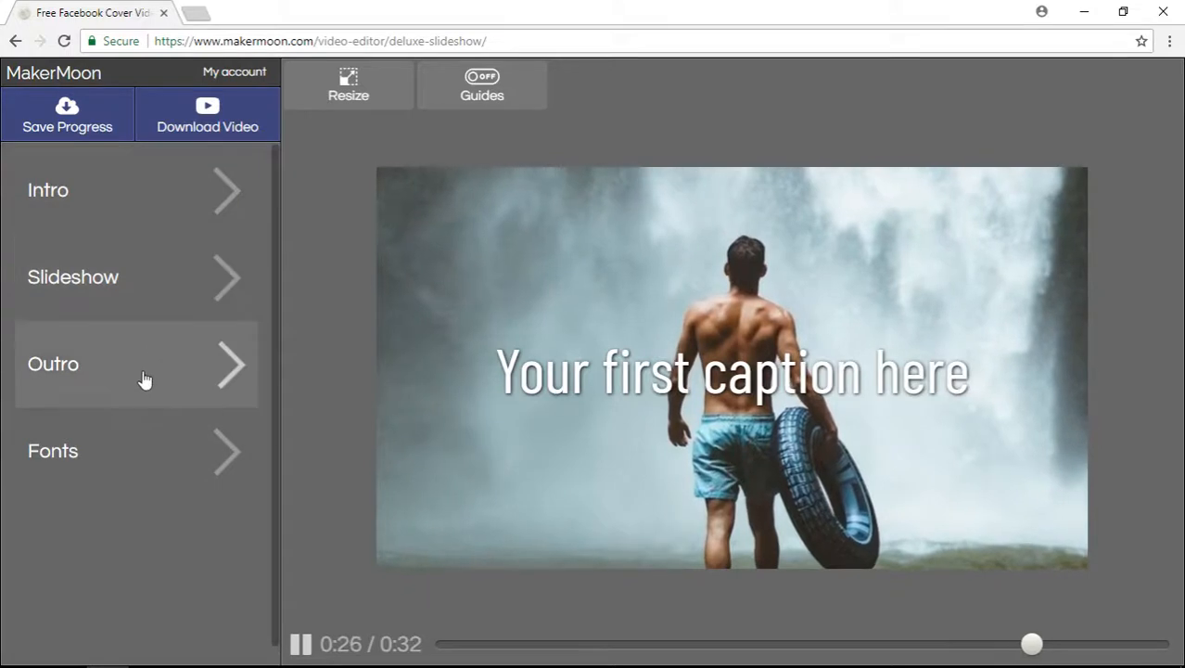
pyautogui.click(144, 376)
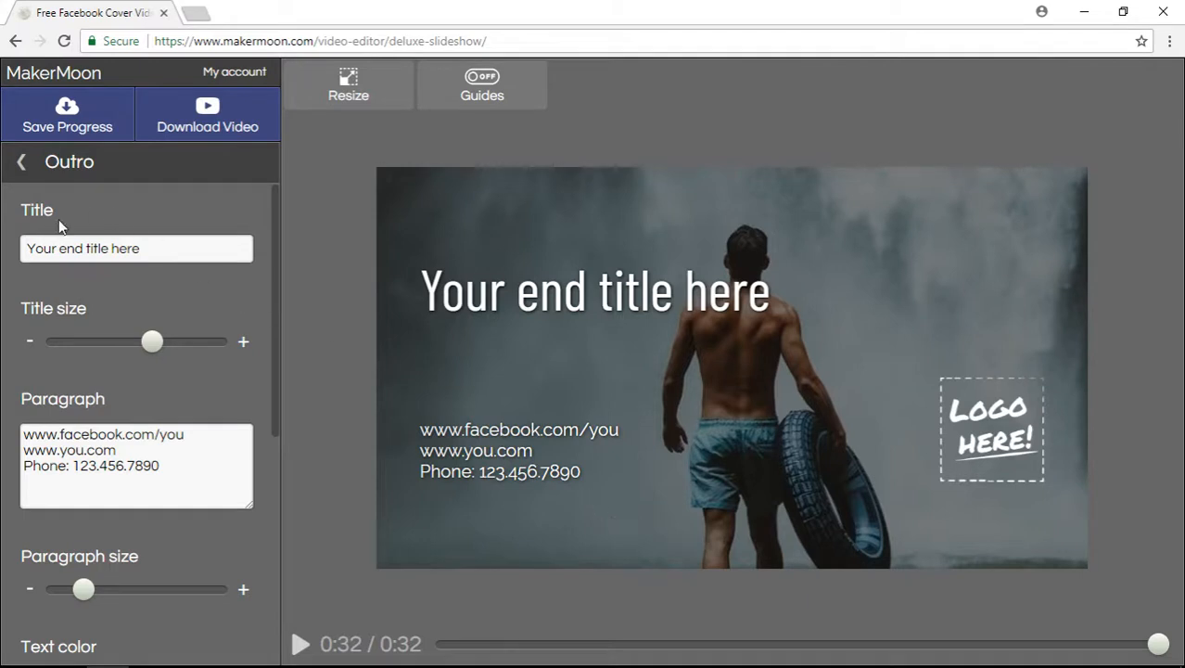
pyautogui.moveTo(151, 344)
pyautogui.mouseDown()
pyautogui.moveTo(109, 345)
pyautogui.moveTo(130, 343)
pyautogui.mouseUp()
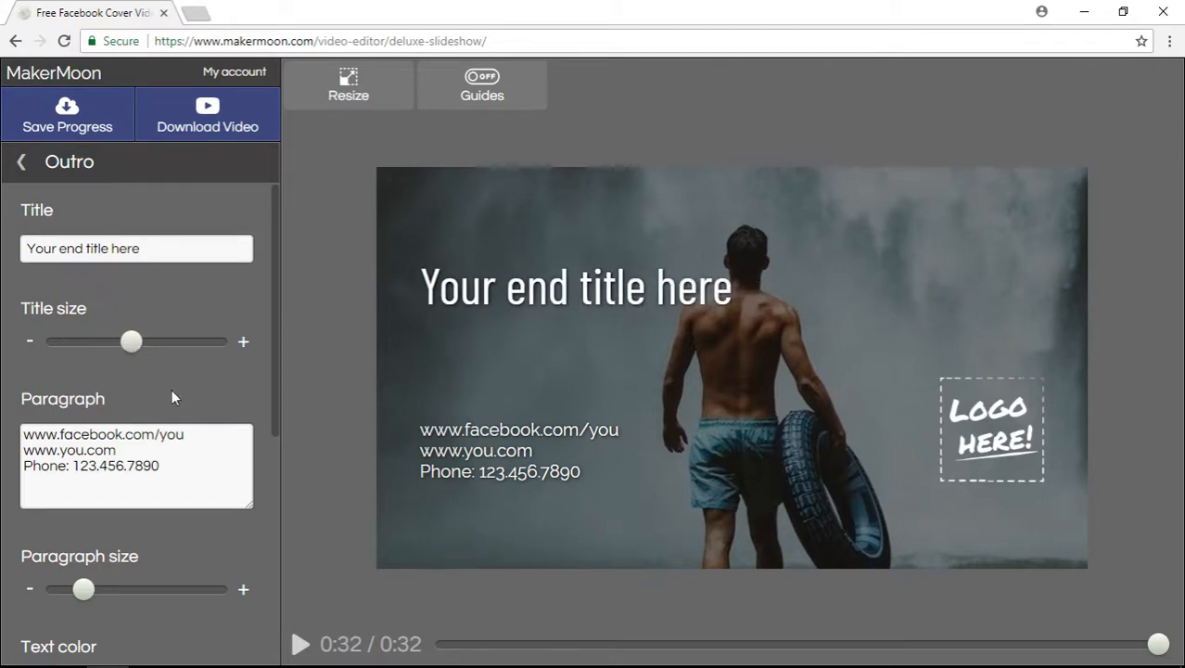
pyautogui.scroll(-1, 243, 428)
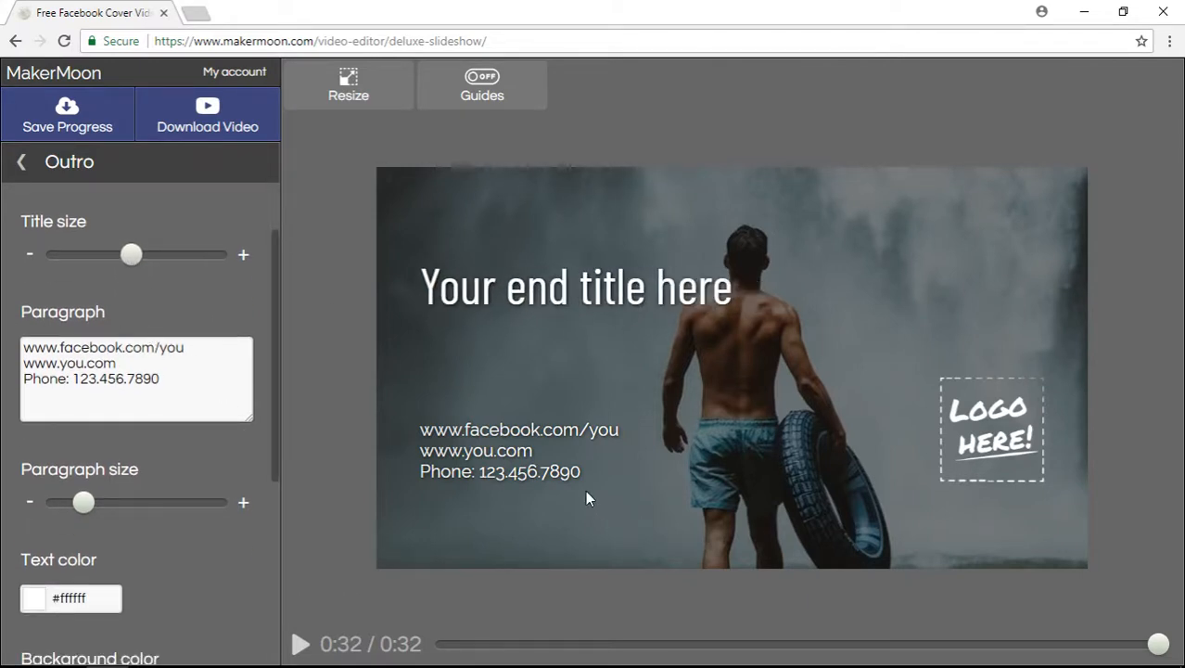
pyautogui.scroll(-4, 188, 442)
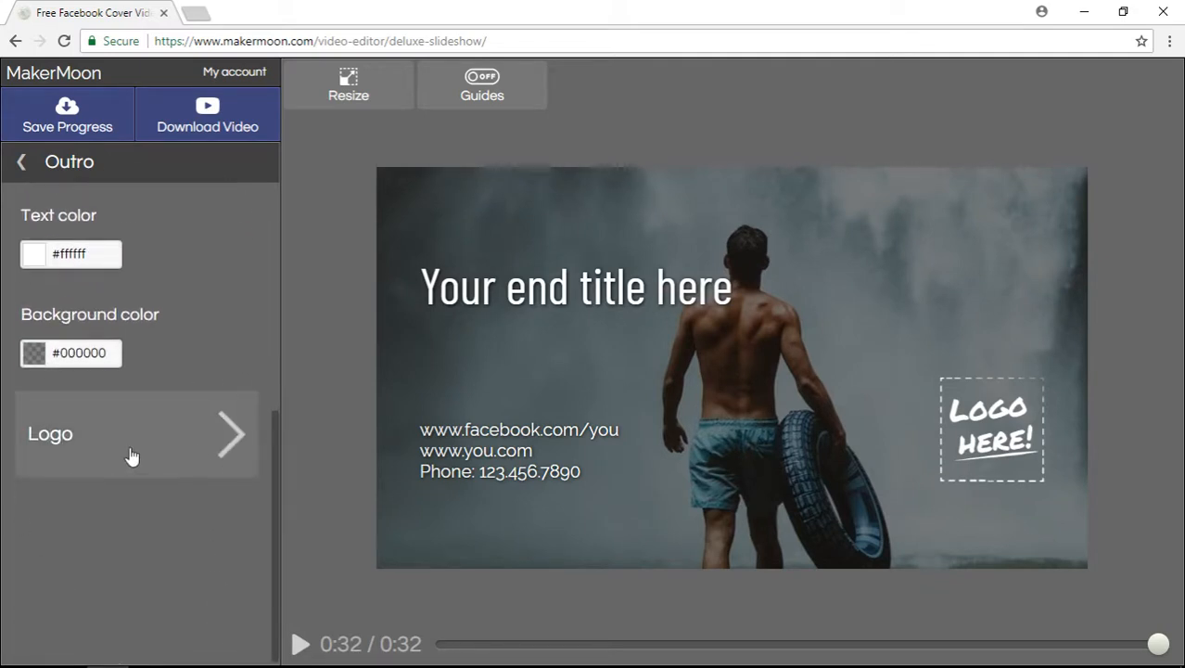
# Step: Raise the opacity of the outro's #000000 background to heavily darken the waterfall photo
pyautogui.click(133, 455)
pyautogui.click(24, 165)
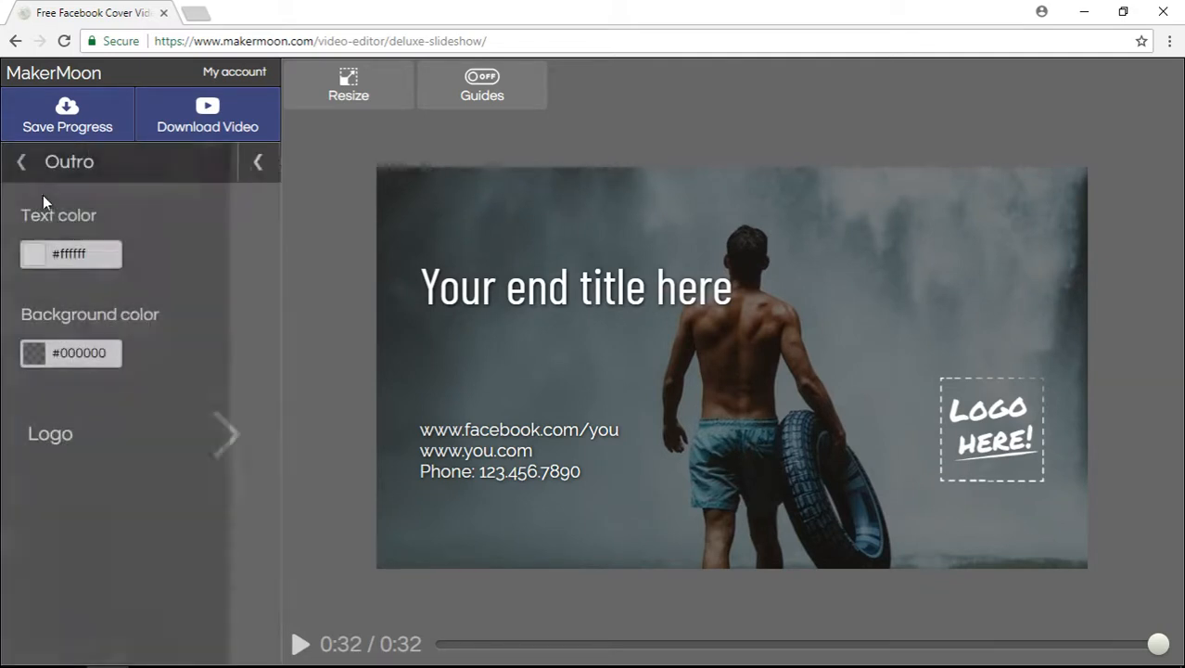
pyautogui.scroll(1, 240, 371)
pyautogui.scroll(-1, 239, 378)
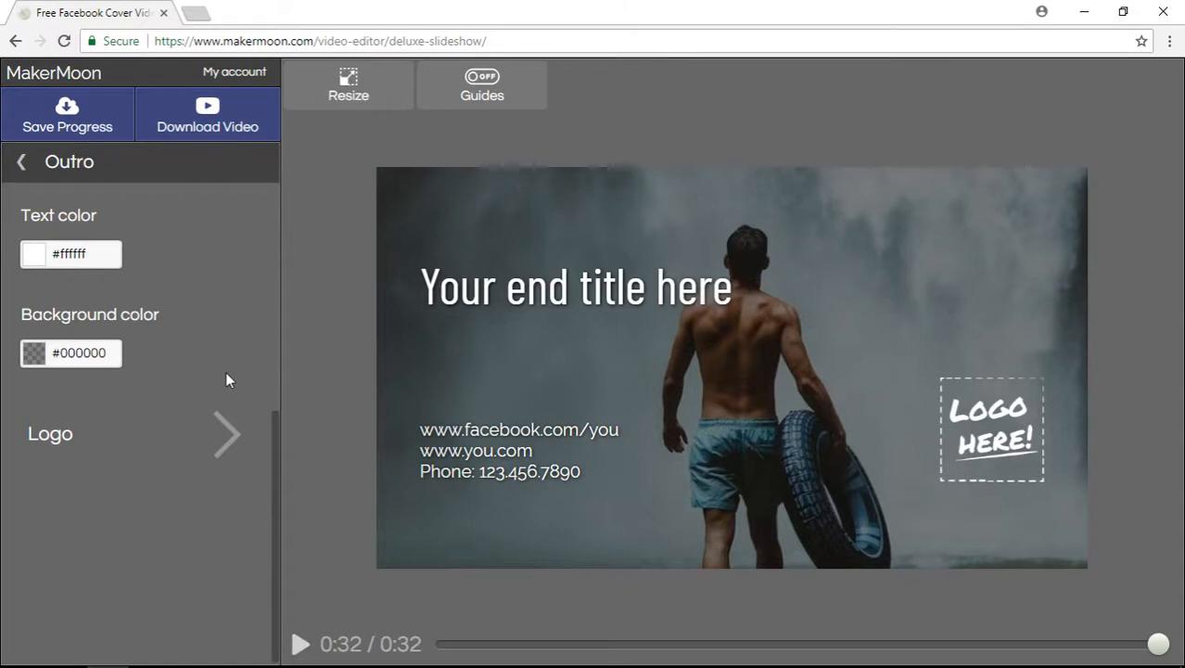
pyautogui.click(40, 357)
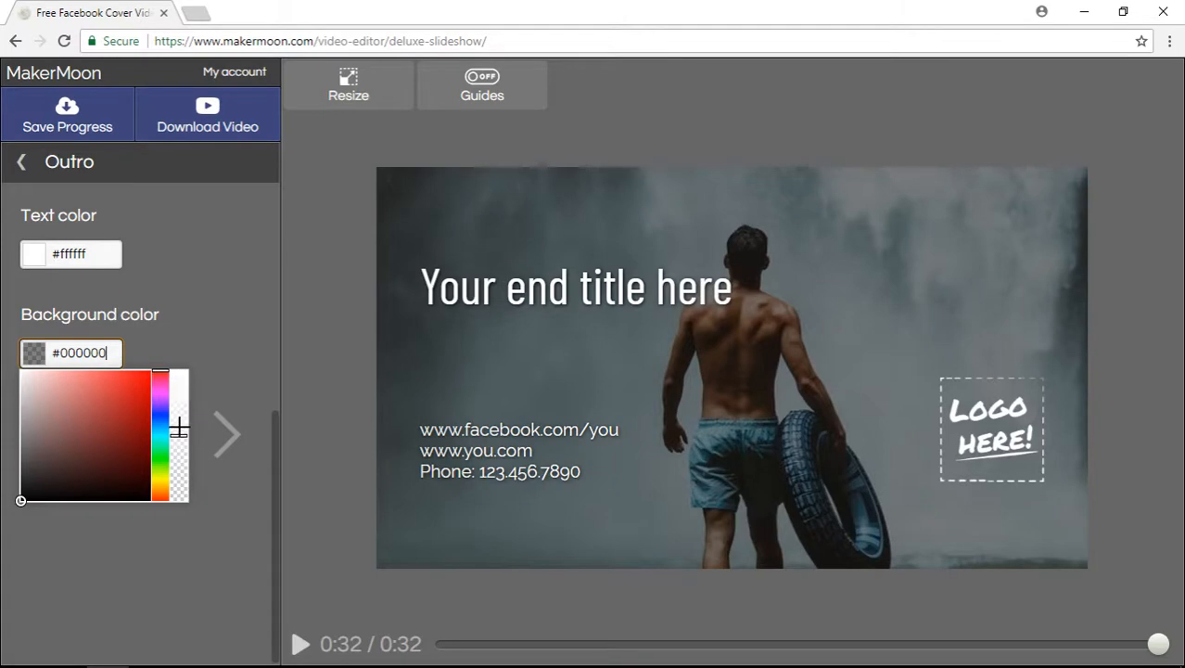
pyautogui.moveTo(179, 431); pyautogui.dragTo(179, 383)
pyautogui.click(249, 319)
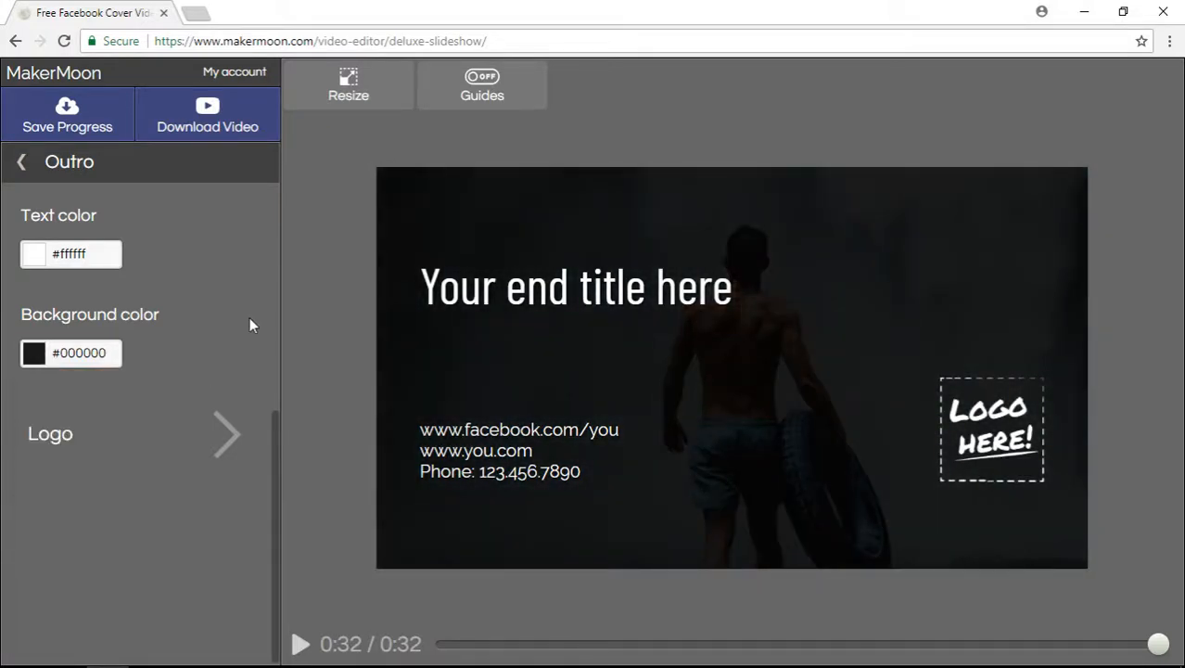